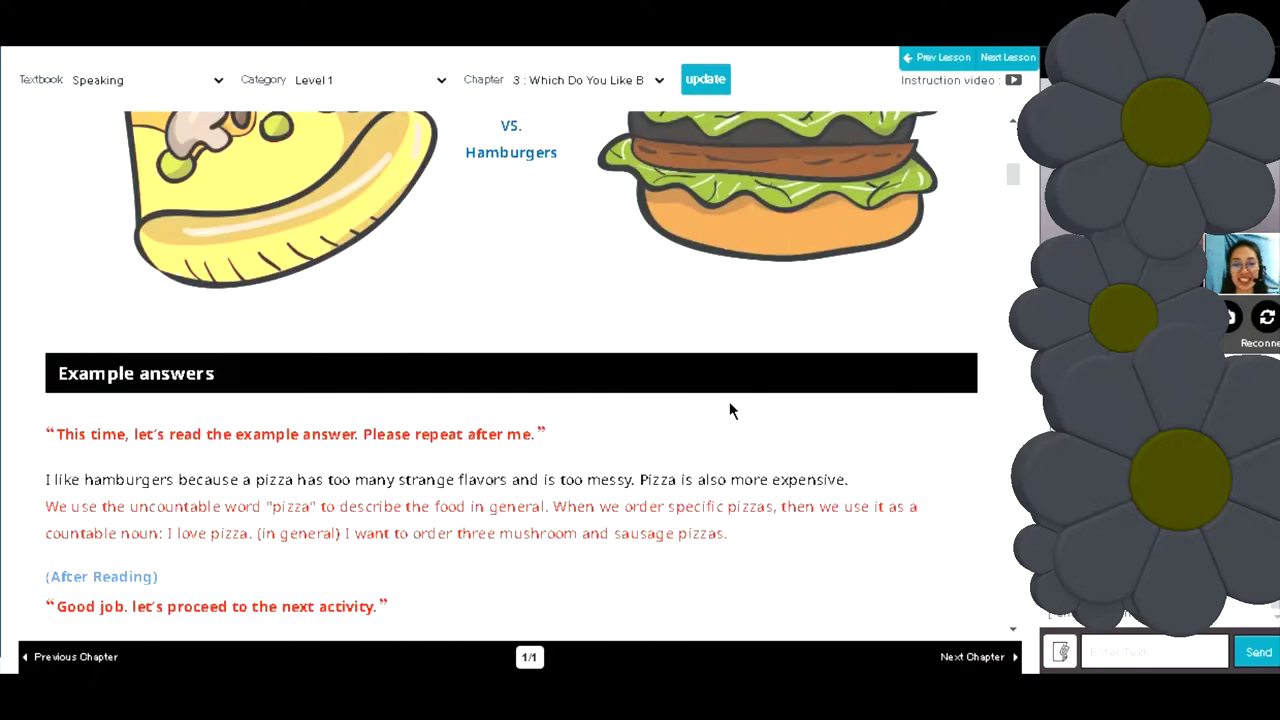
Send the word "strange" from the example answer to the student in the lesson chat.
{"action": "scroll", "coordinate": [723, 403], "scroll_direction": "up", "scroll_amount": 1}
{"action": "scroll", "coordinate": [690, 365], "scroll_direction": "down", "scroll_amount": 1}
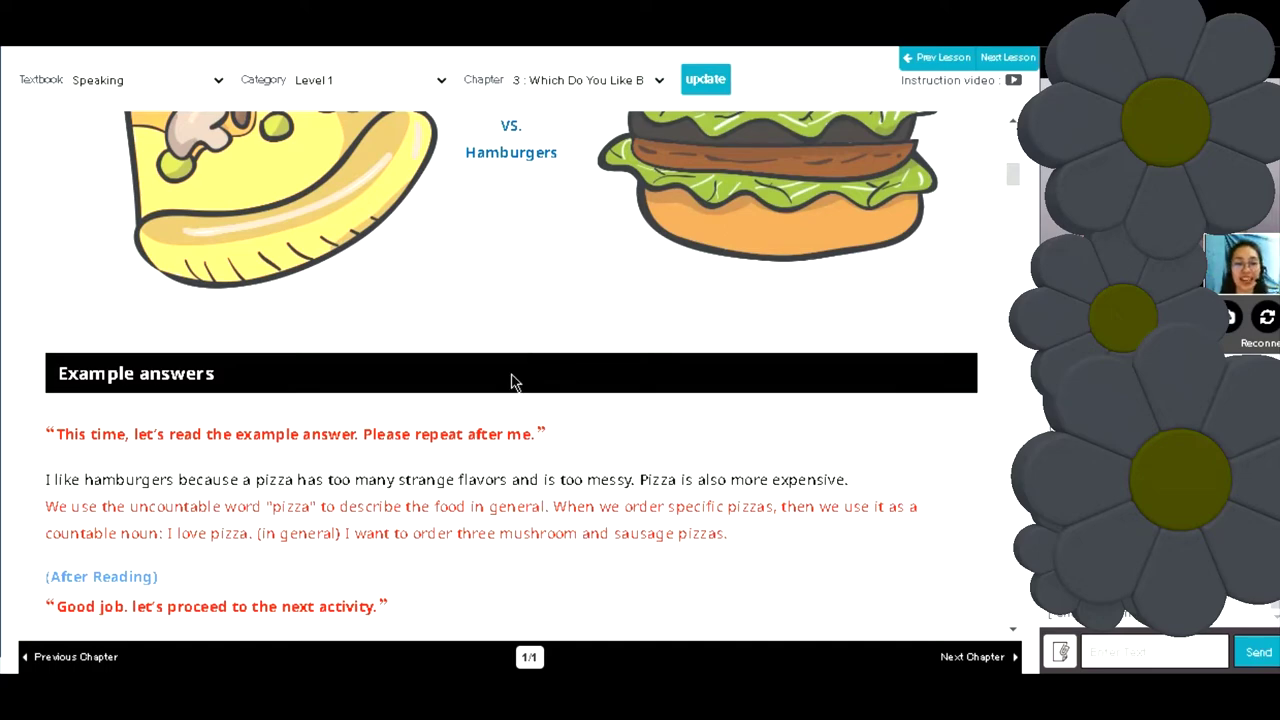
{"action": "scroll", "coordinate": [505, 376], "scroll_direction": "down", "scroll_amount": 1}
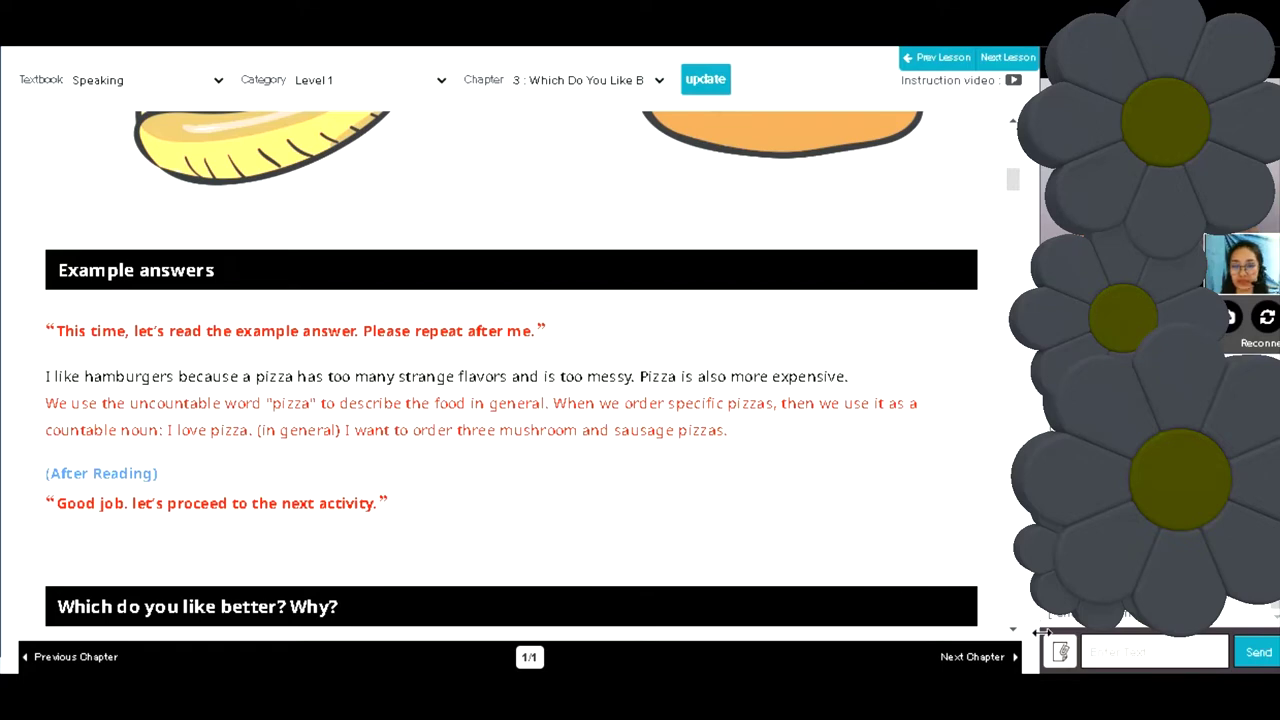
{"action": "left_click", "coordinate": [1096, 651]}
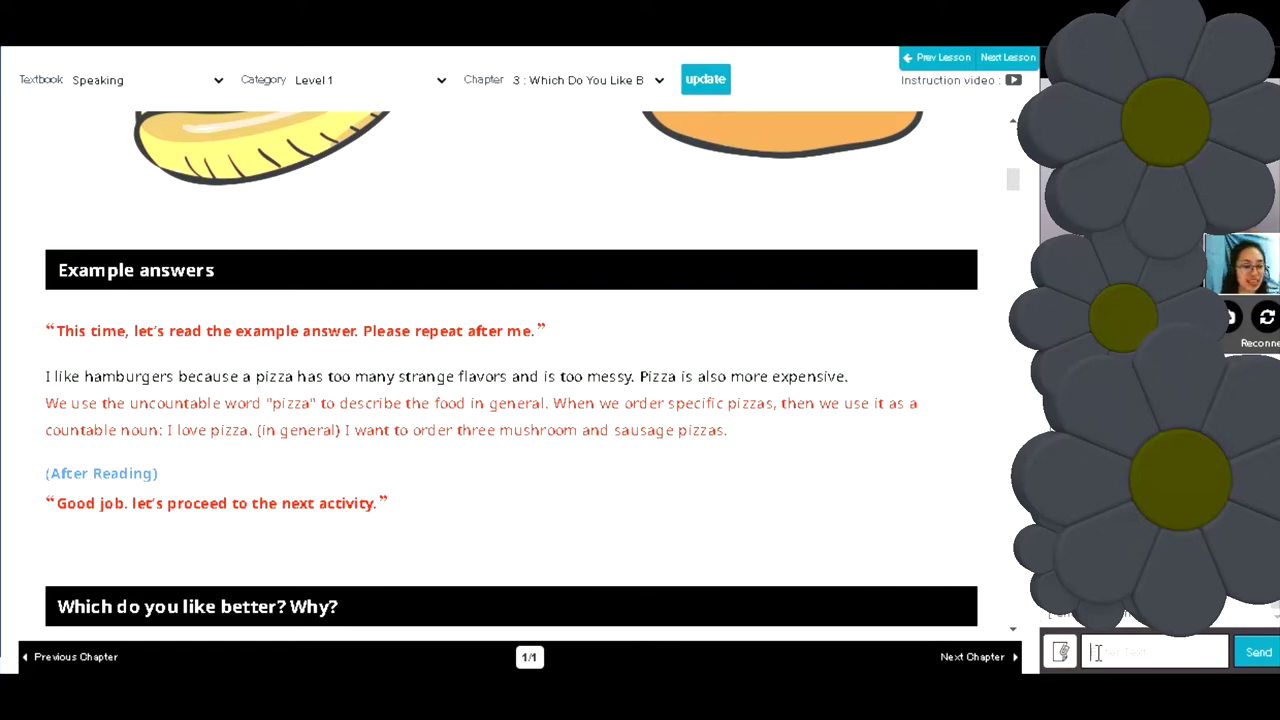
{"action": "type", "text": "strange"}
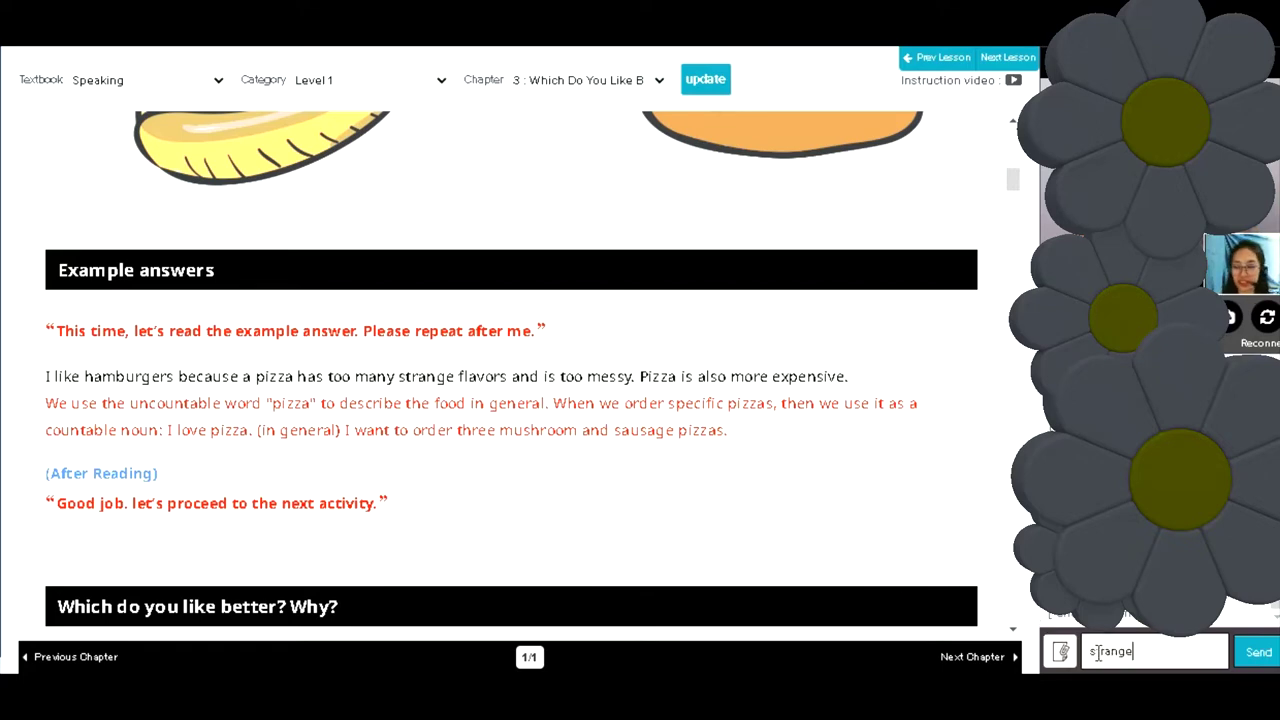
{"action": "key", "text": "Return"}
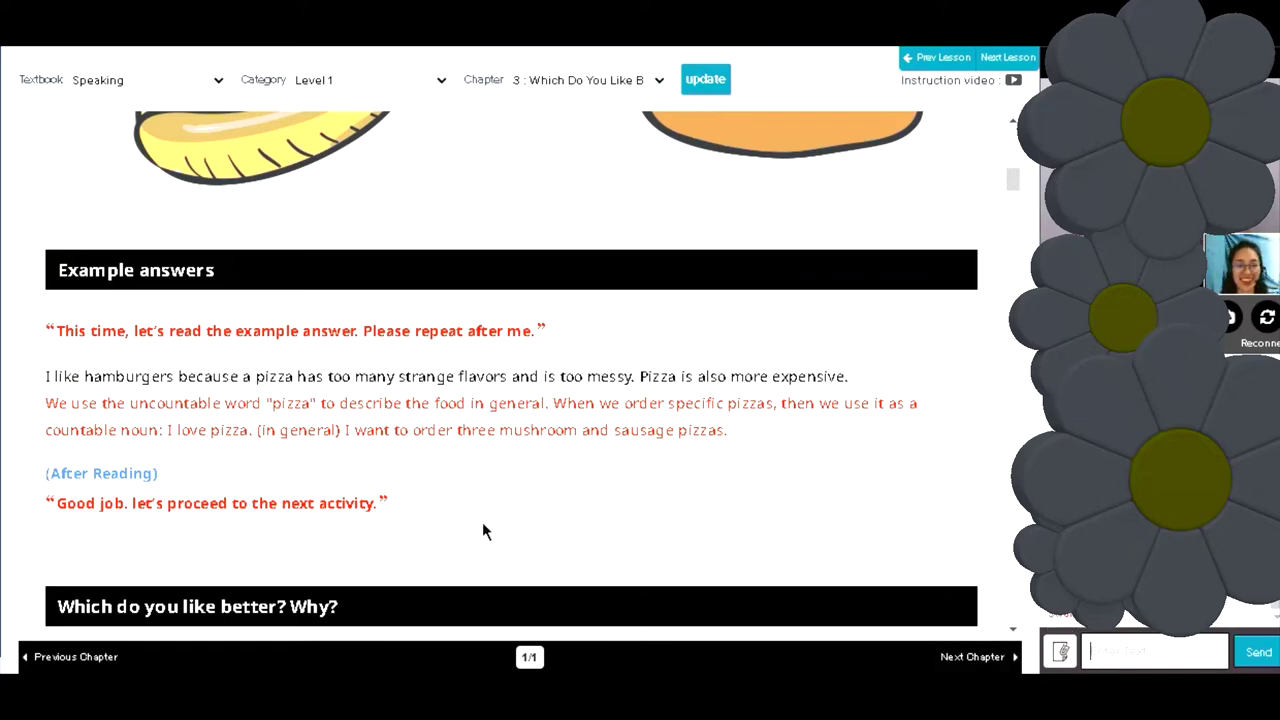
Advance the lesson to picture No. 1, Summer vs. Winter, and switch to the QuillBot grammar checker.
{"action": "scroll", "coordinate": [408, 486], "scroll_direction": "down", "scroll_amount": 1}
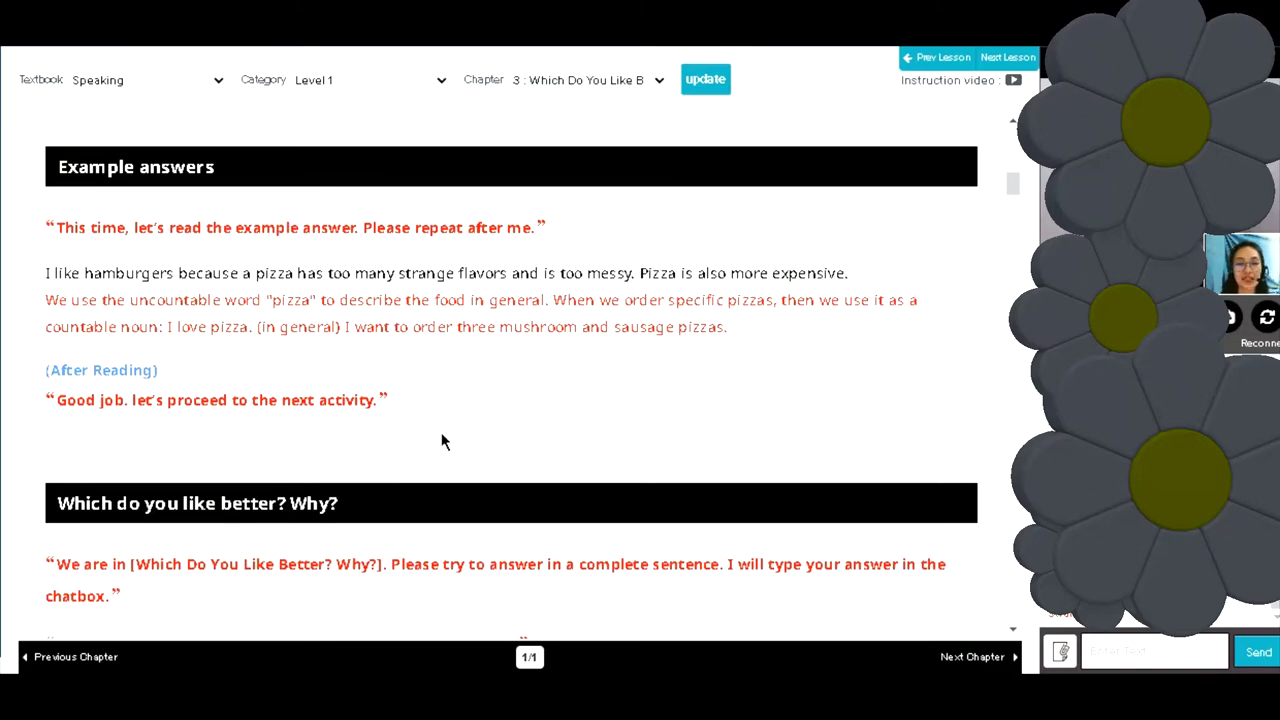
{"action": "scroll", "coordinate": [257, 514], "scroll_direction": "down", "scroll_amount": 1}
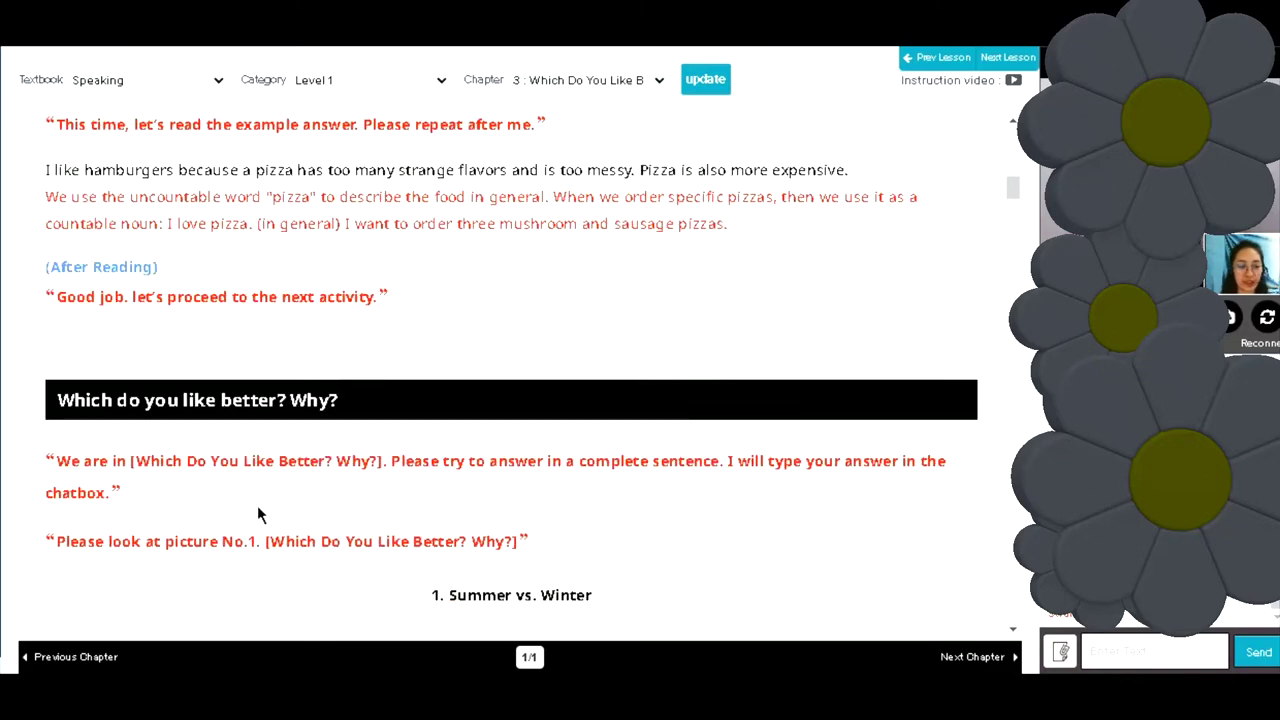
{"action": "scroll", "coordinate": [408, 384], "scroll_direction": "down", "scroll_amount": 2}
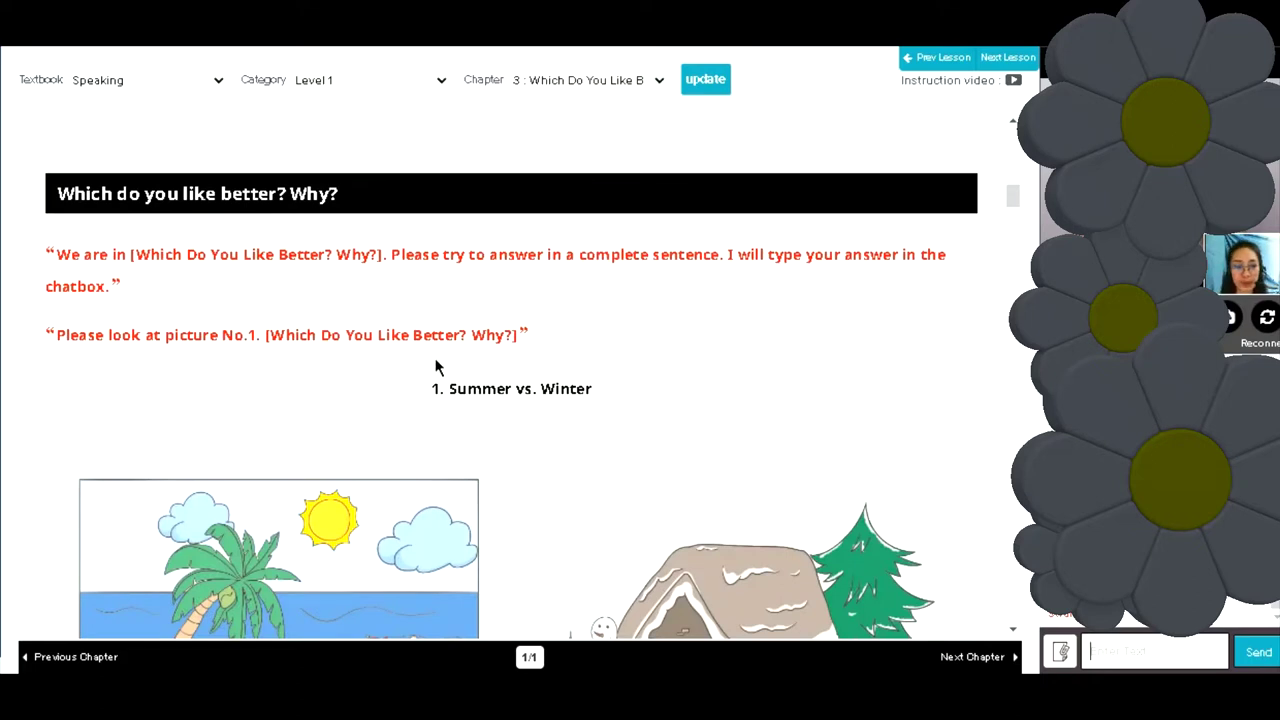
{"action": "scroll", "coordinate": [425, 362], "scroll_direction": "down", "scroll_amount": 1}
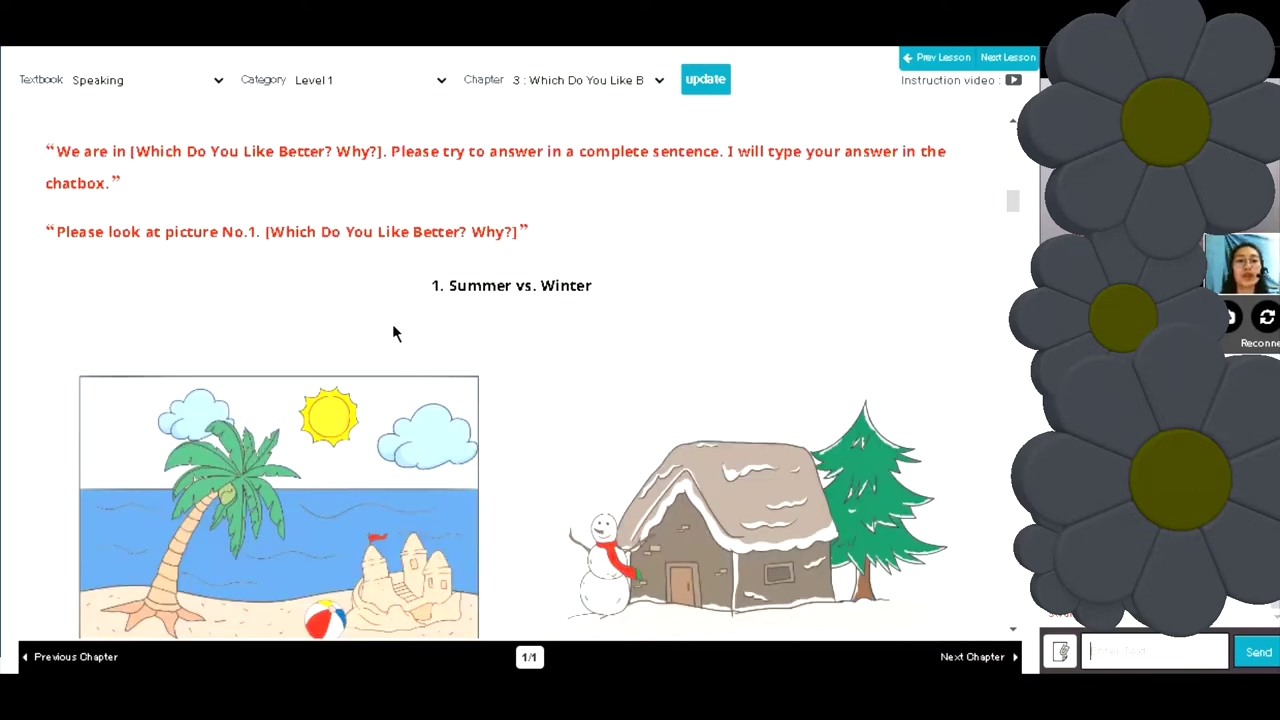
{"action": "scroll", "coordinate": [388, 349], "scroll_direction": "down", "scroll_amount": 1}
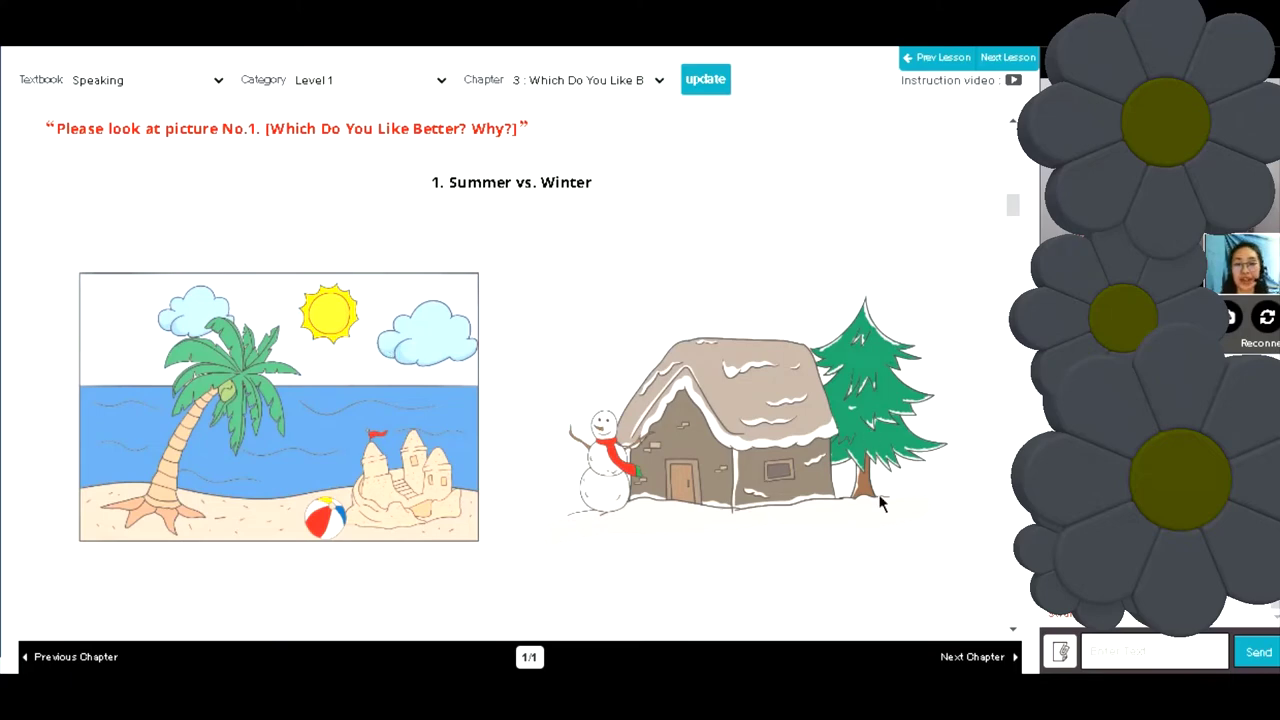
{"action": "mouse_move", "coordinate": [80, 718]}
{"action": "left_click", "coordinate": [71, 574]}
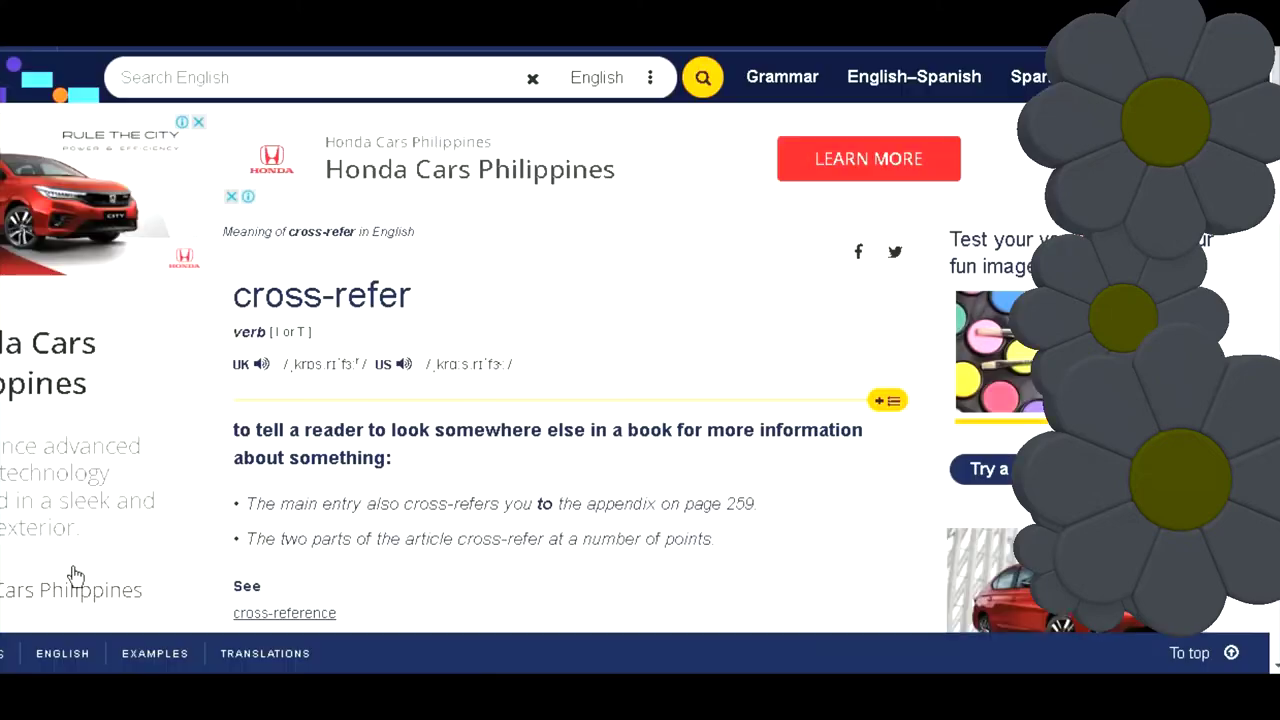
{"action": "left_click", "coordinate": [158, 45]}
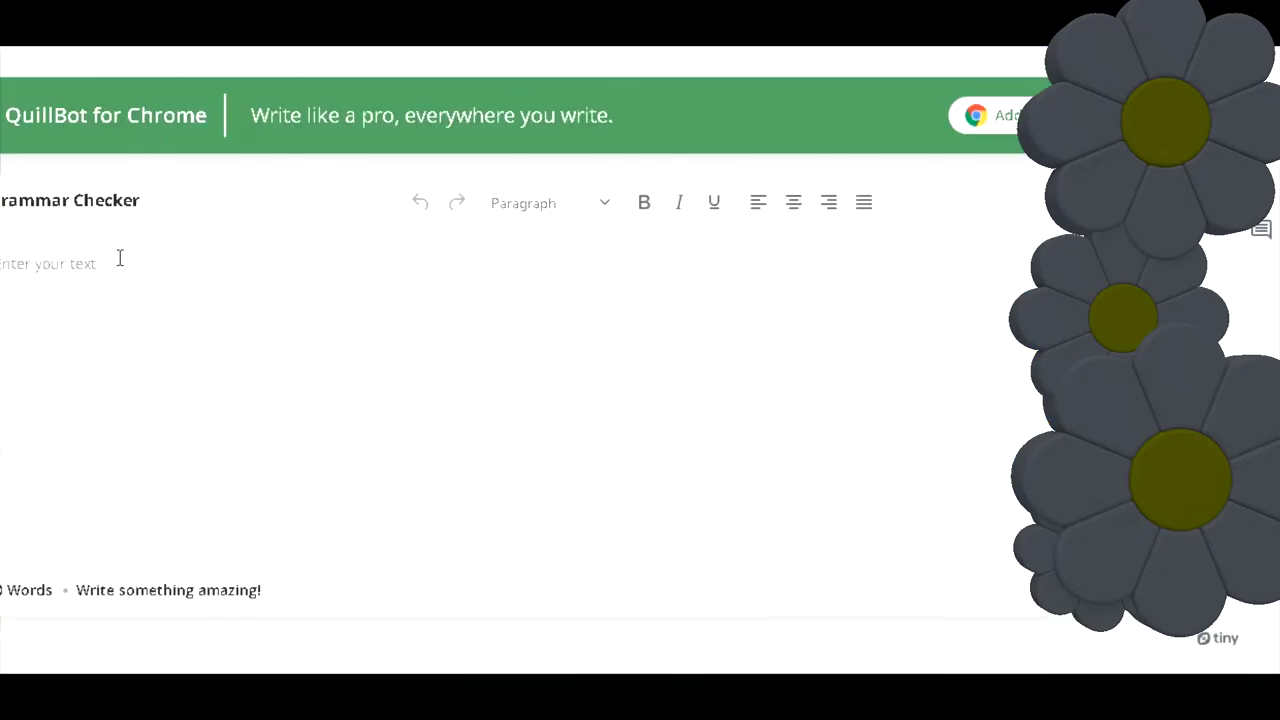
Write "I like winter better than the summer because i like taking a walk in winter." in the grammar checker.
{"action": "type", "text": "I"}
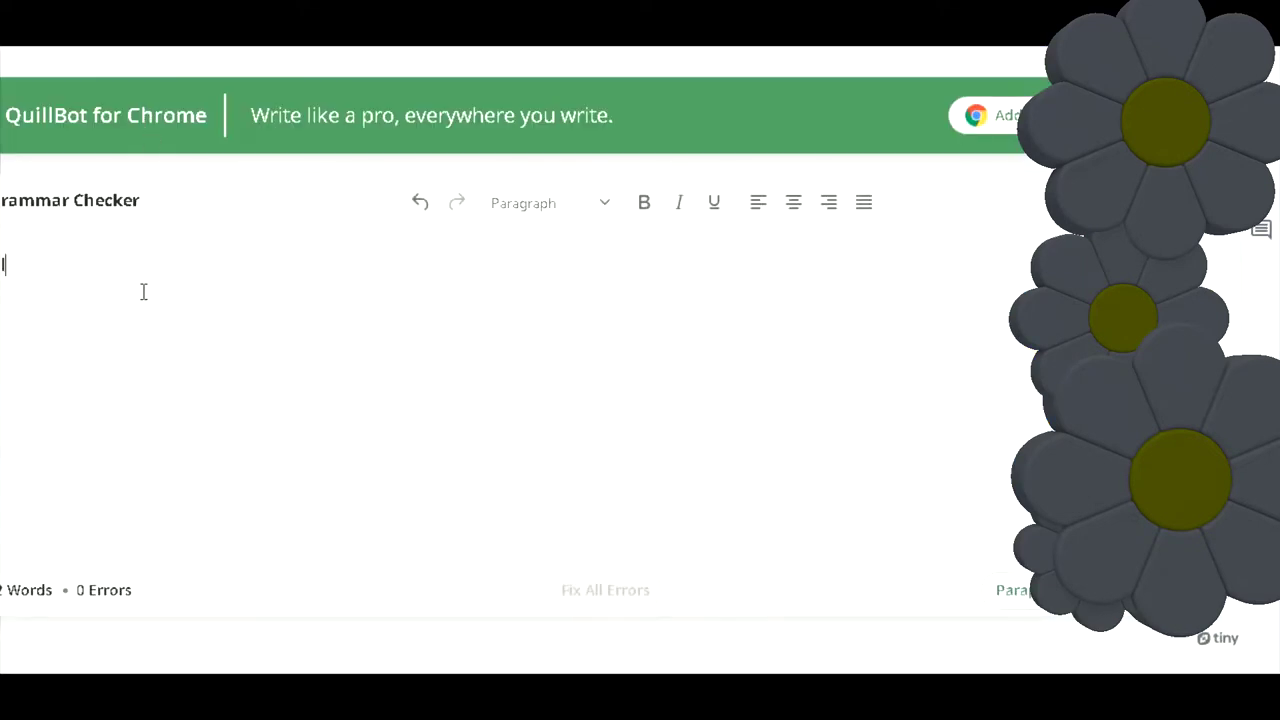
{"action": "type", "text": " like winter better than "}
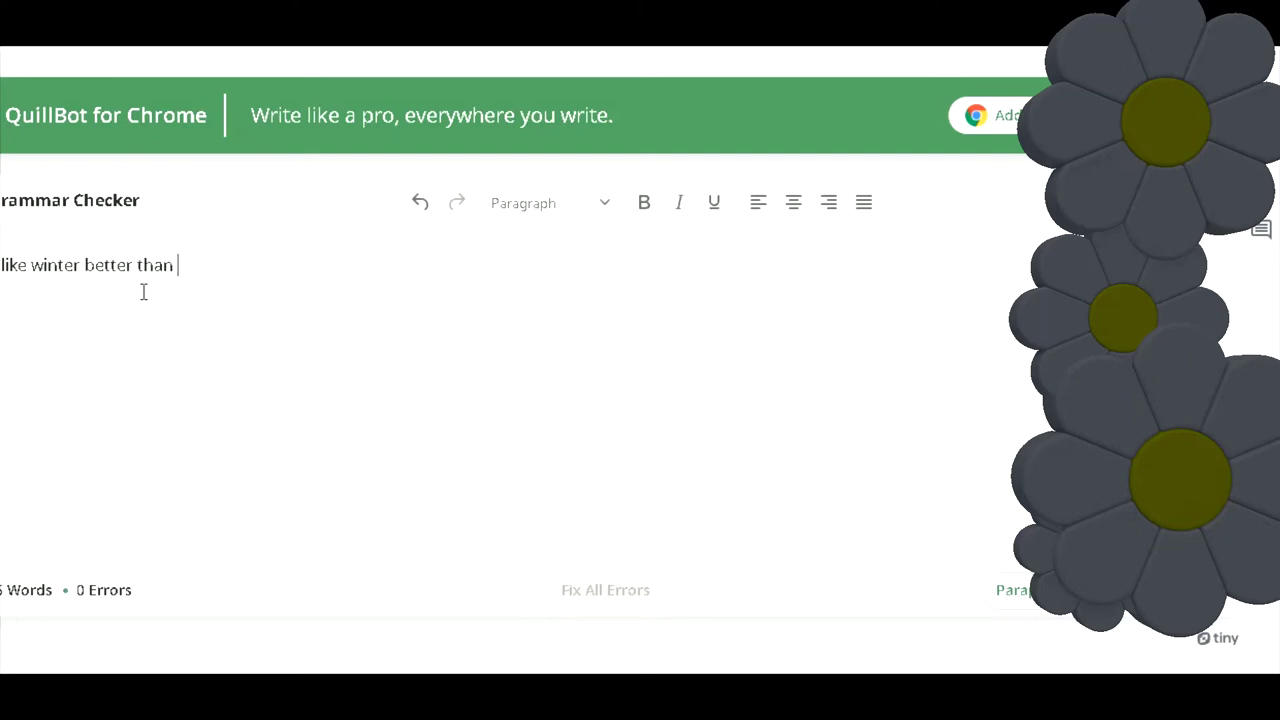
{"action": "type", "text": "the summer"}
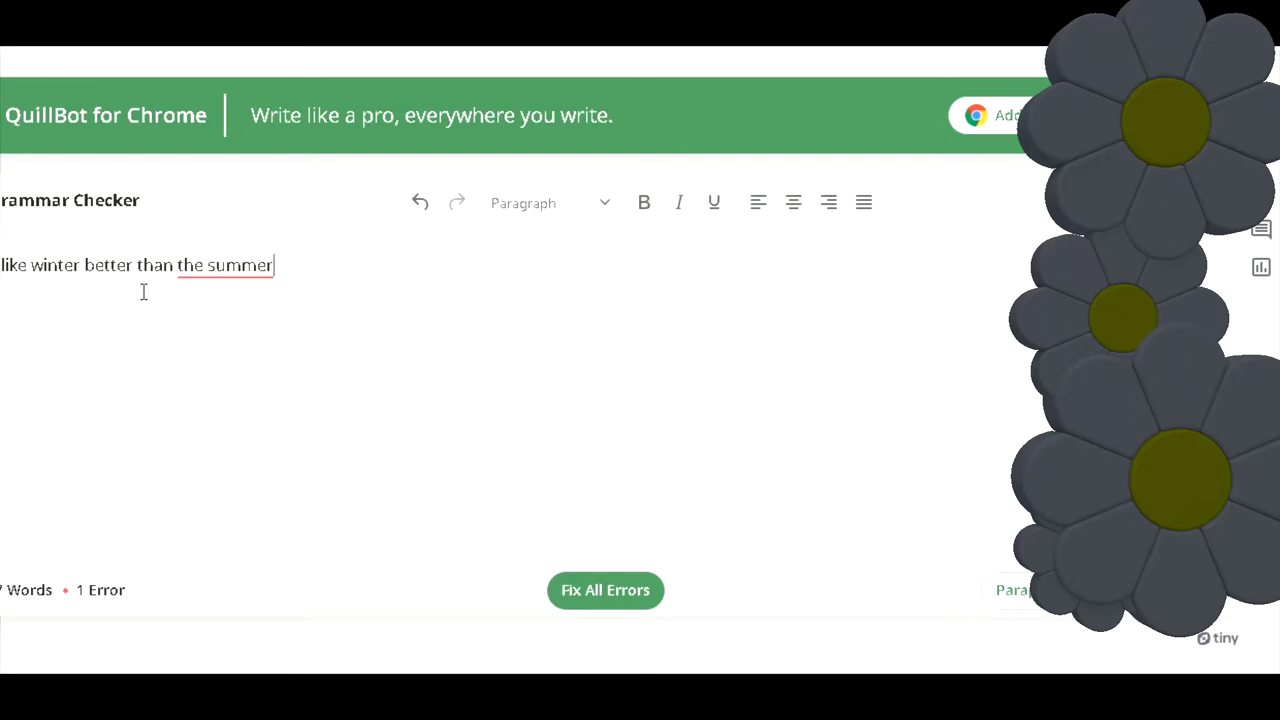
{"action": "type", "text": "because i"}
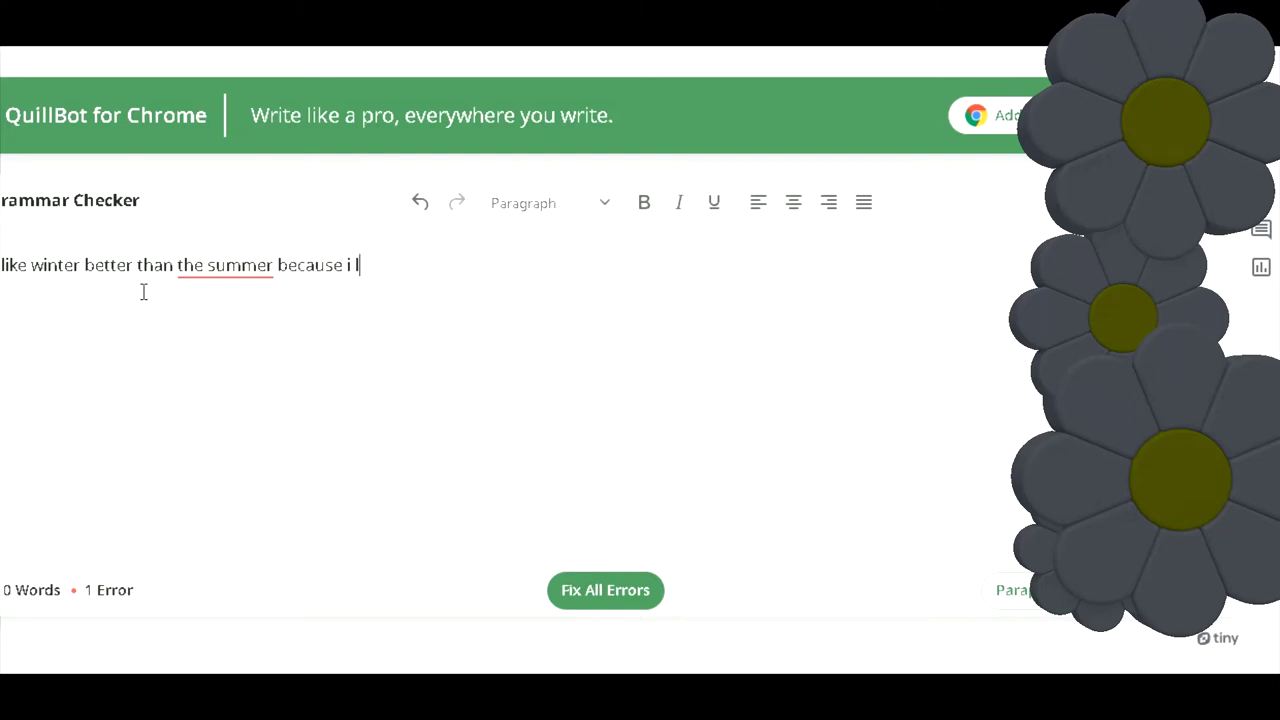
{"action": "type", "text": " like"}
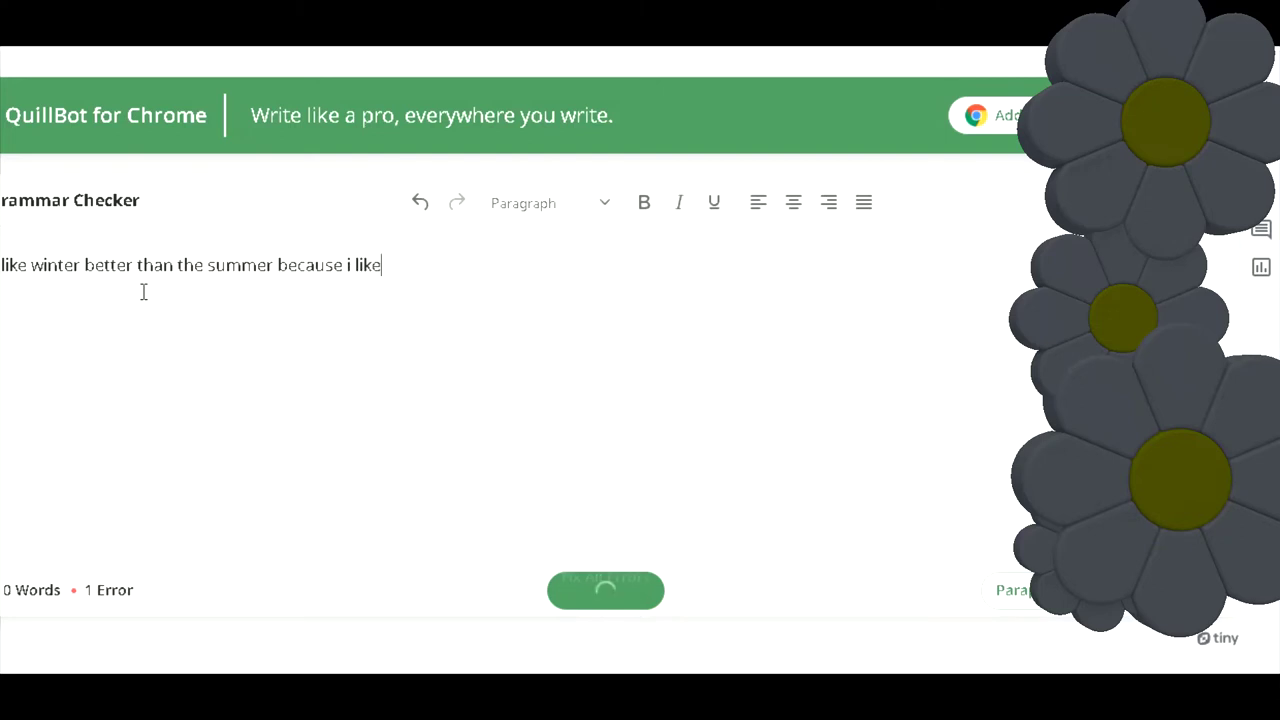
{"action": "type", "text": " taking"}
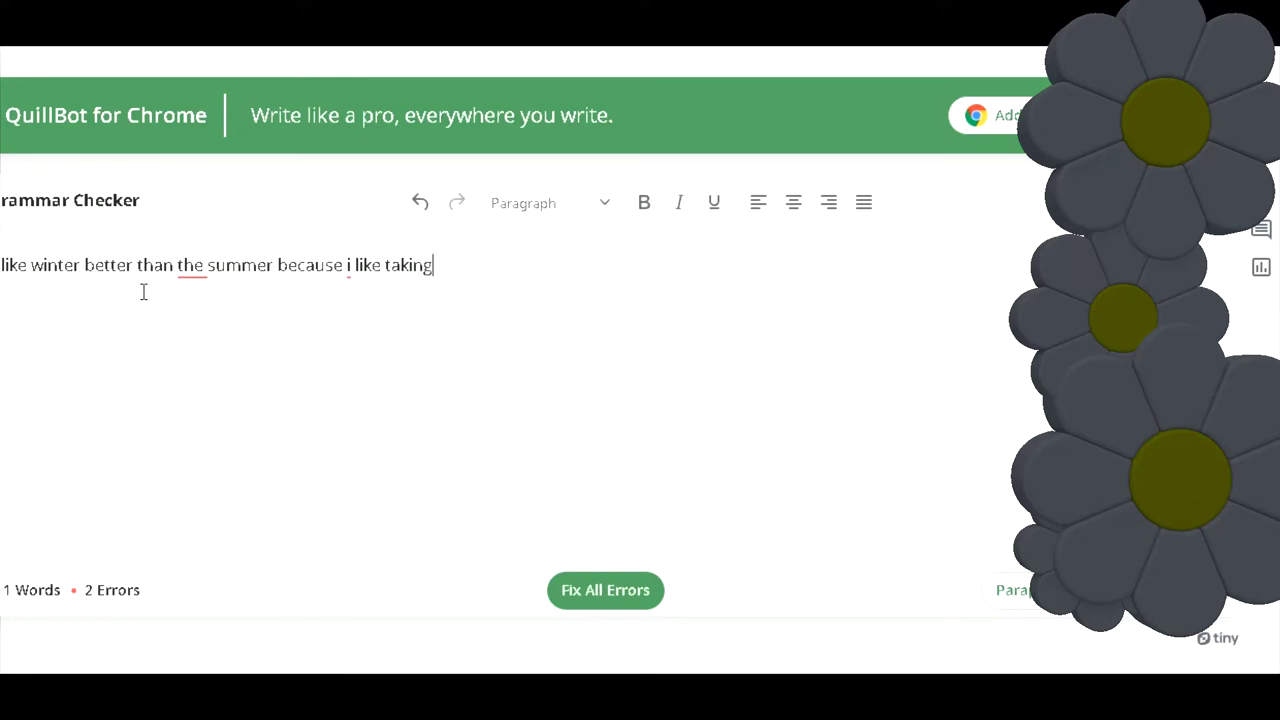
{"action": "type", "text": " a walk"}
{"action": "type", "text": "in winter"}
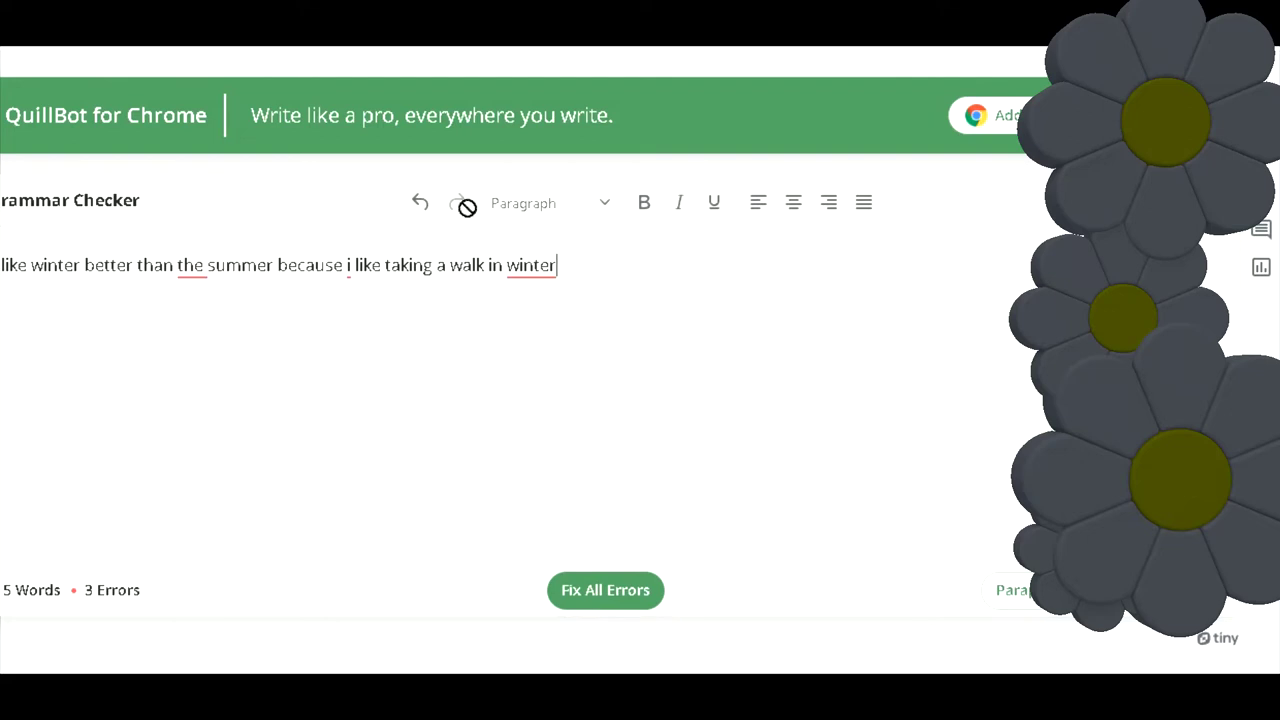
{"action": "type", "text": "."}
Apply the suggested corrections: a period after the final "winter", no "the" before "summer", and a capitalized "I" pronoun.
{"action": "left_click", "coordinate": [522, 275]}
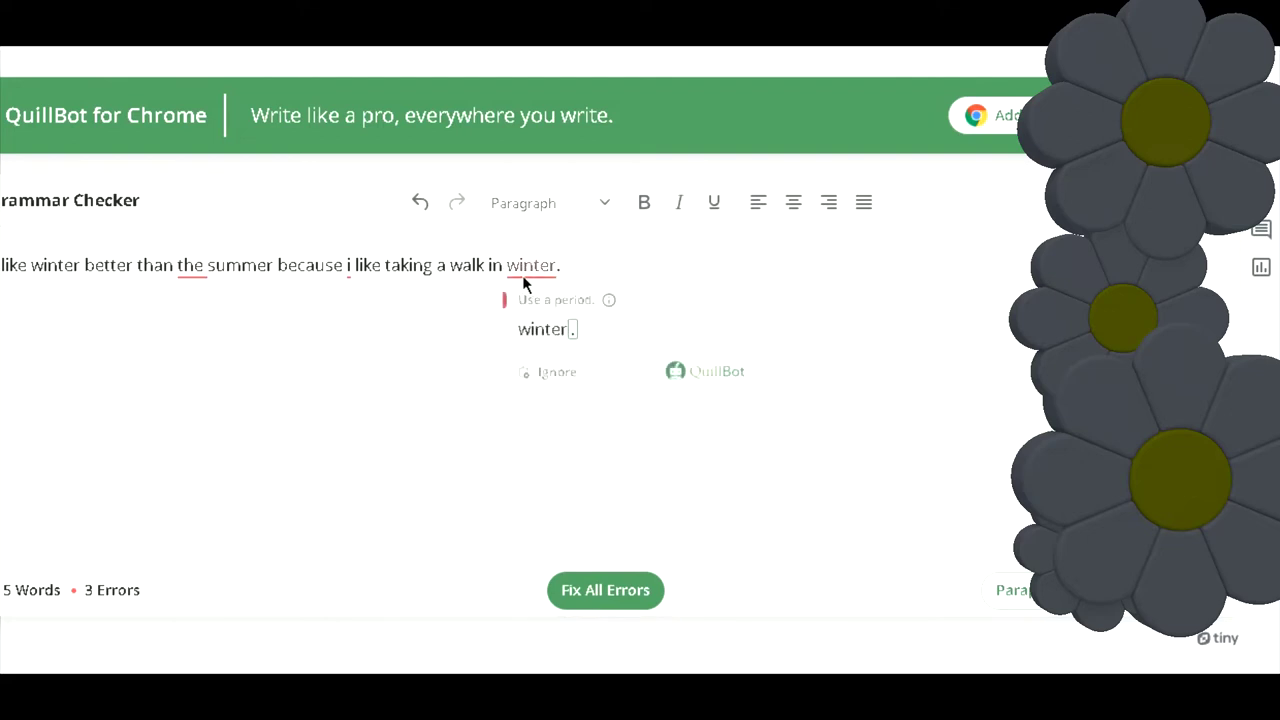
{"action": "left_click", "coordinate": [543, 328]}
{"action": "left_click", "coordinate": [198, 270]}
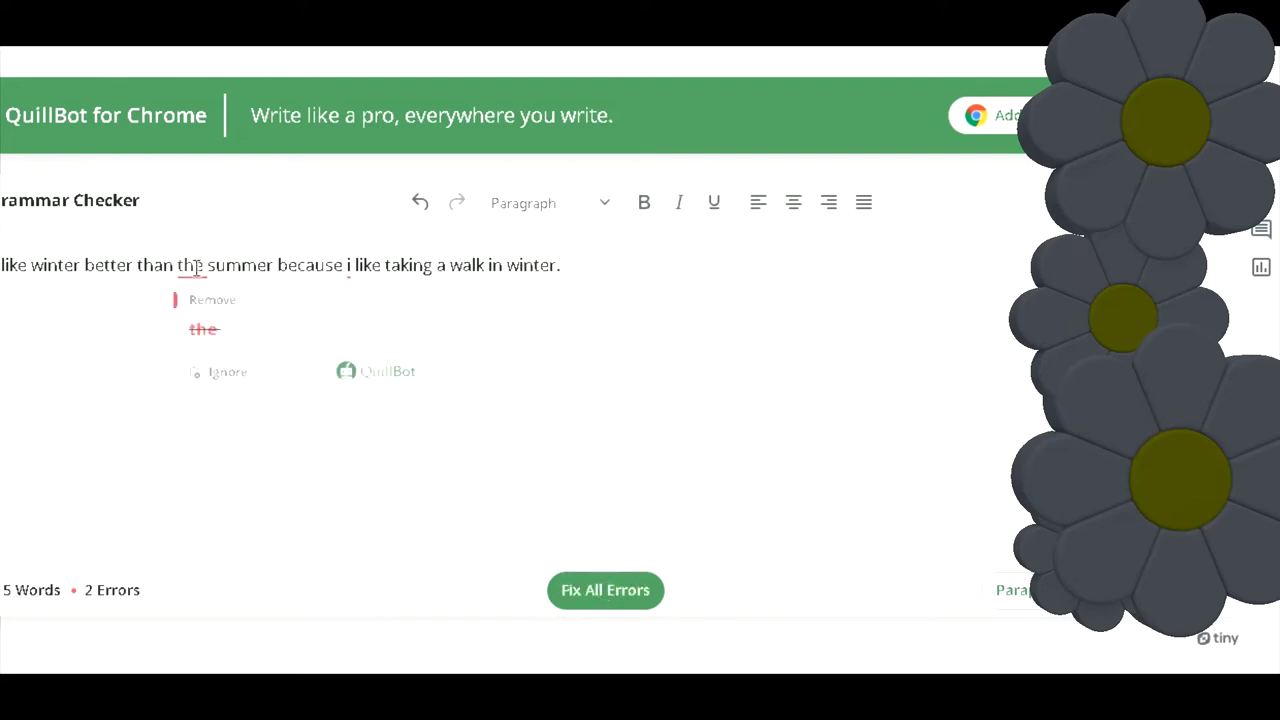
{"action": "left_click", "coordinate": [200, 328]}
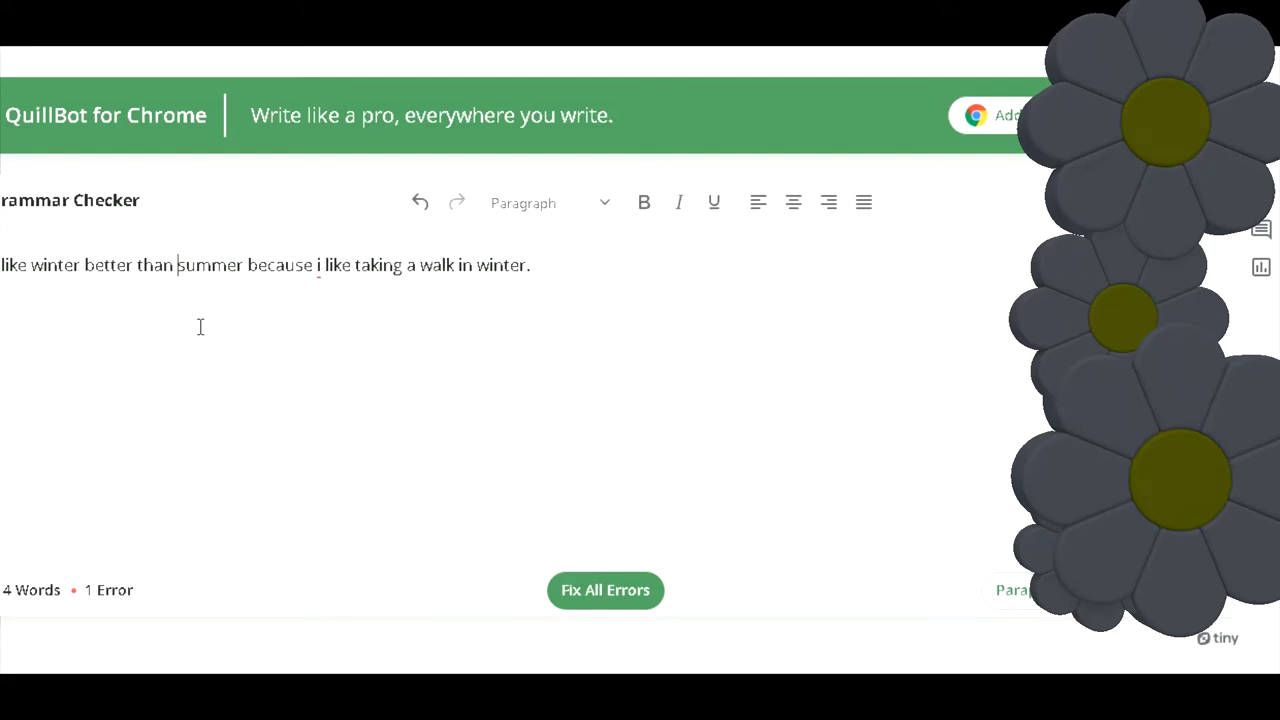
{"action": "left_click", "coordinate": [318, 277]}
{"action": "left_click", "coordinate": [331, 331]}
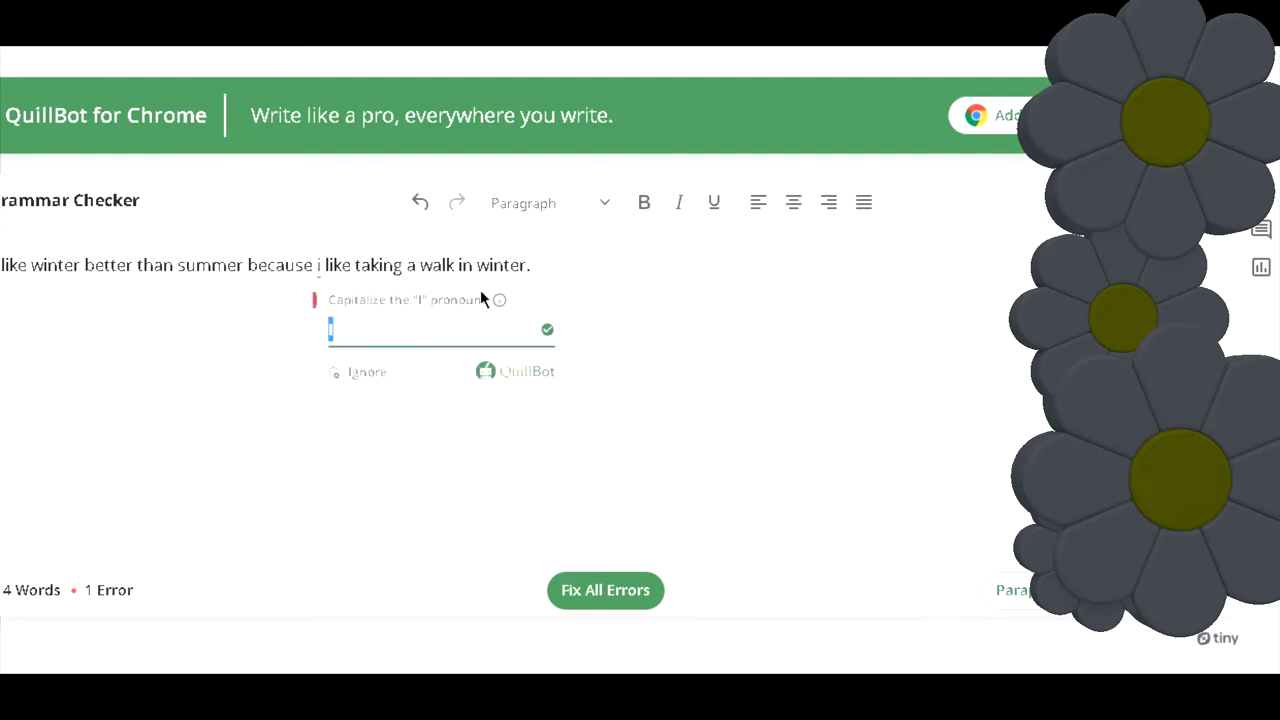
{"action": "left_click", "coordinate": [563, 267]}
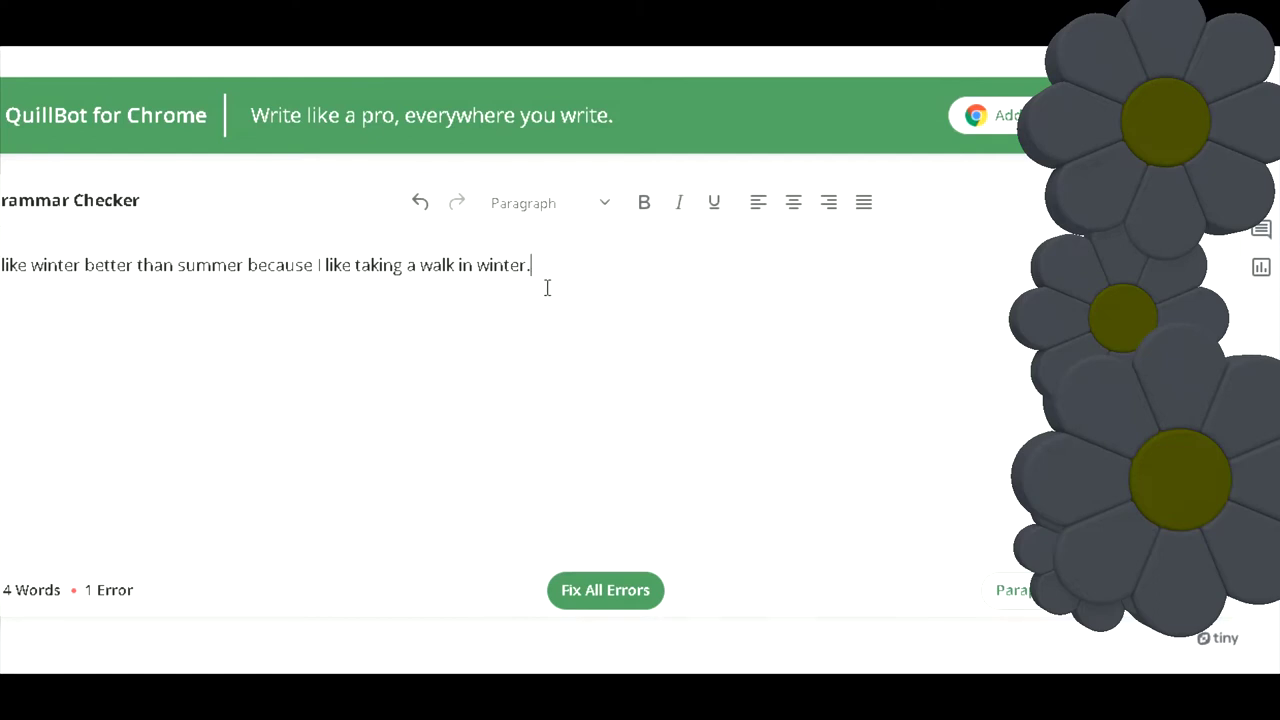
{"action": "key", "text": "BackSpace"}
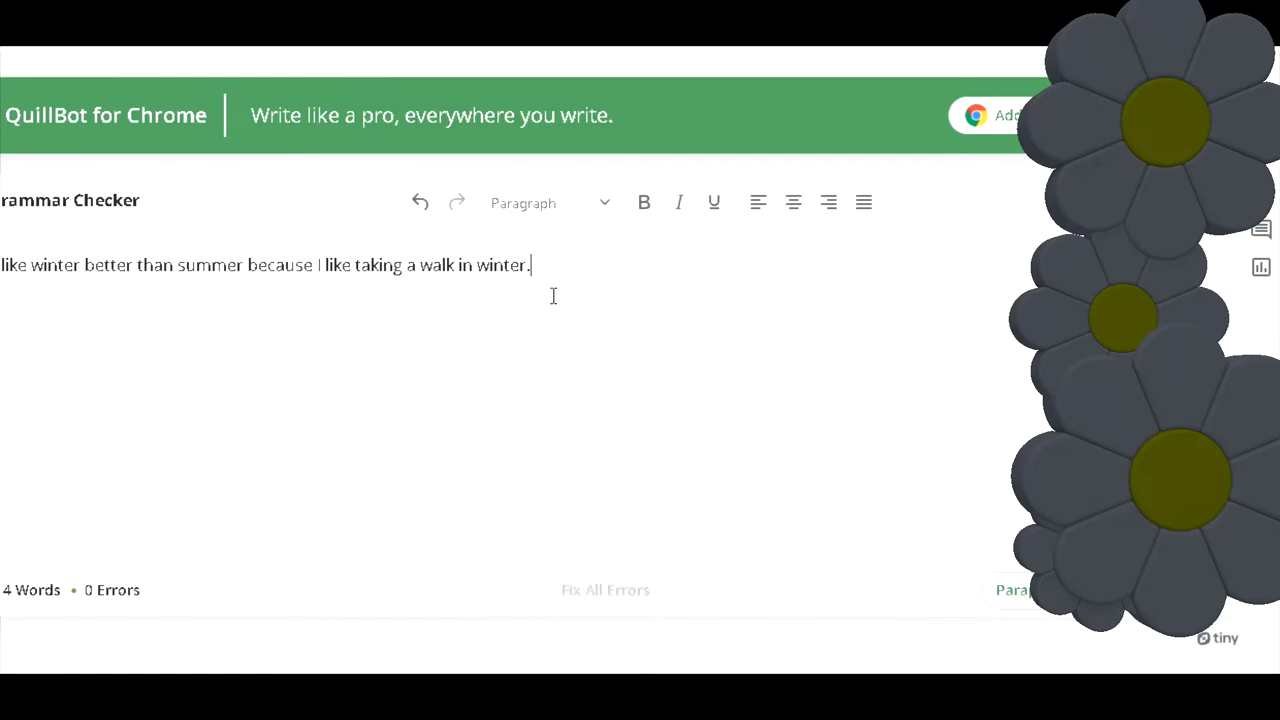
Copy the whole corrected sentence, switch back to the lesson page and send it in the chat.
{"action": "key", "text": "ctrl+a"}
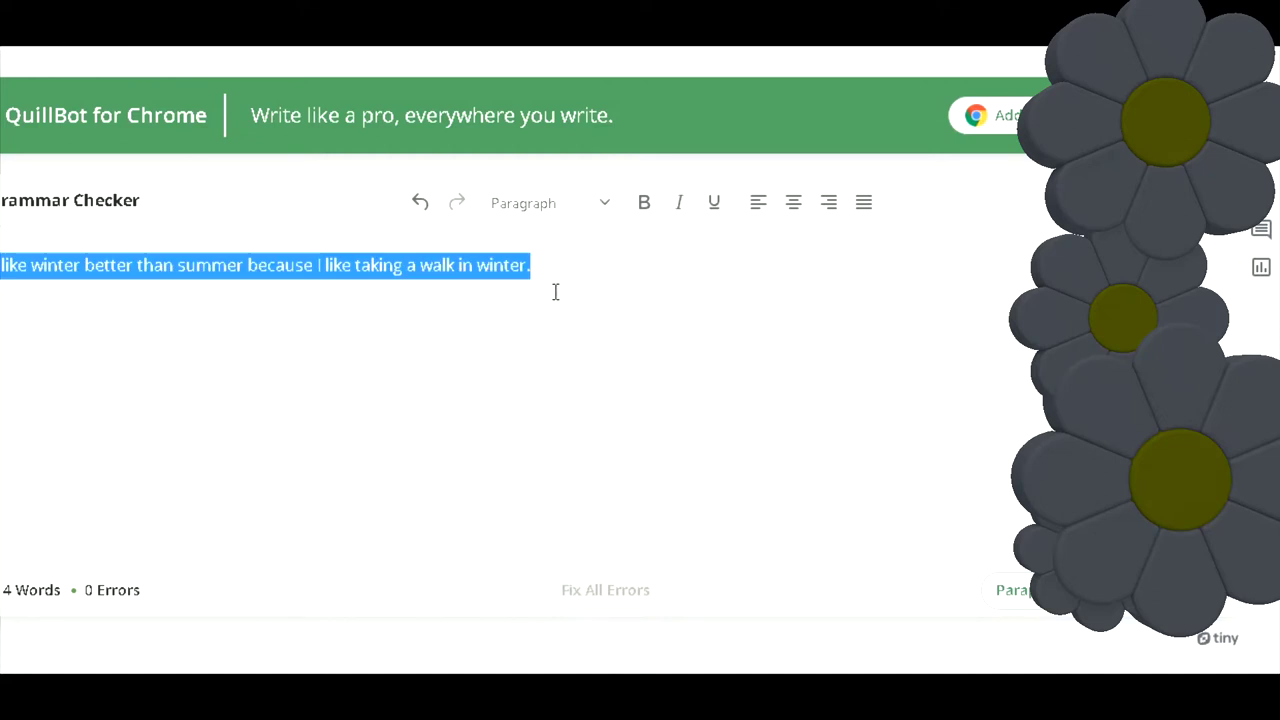
{"action": "key", "text": "alt+Tab"}
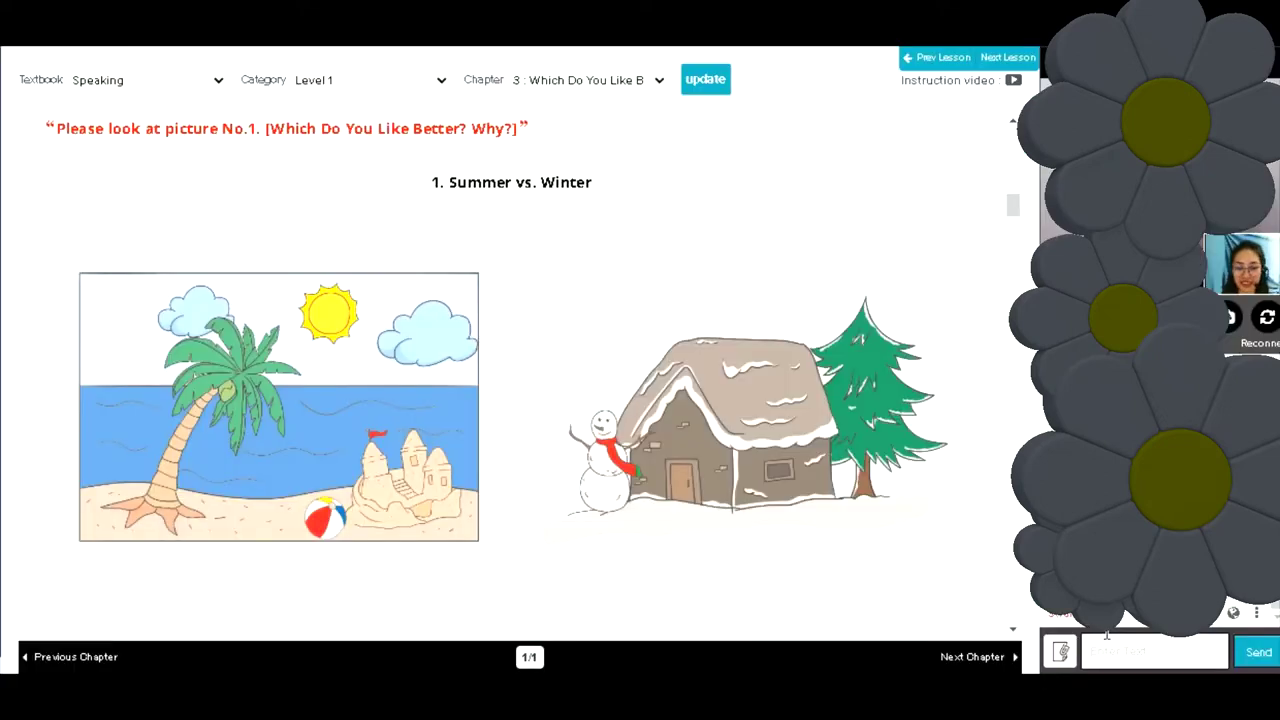
{"action": "key", "text": "ctrl+v"}
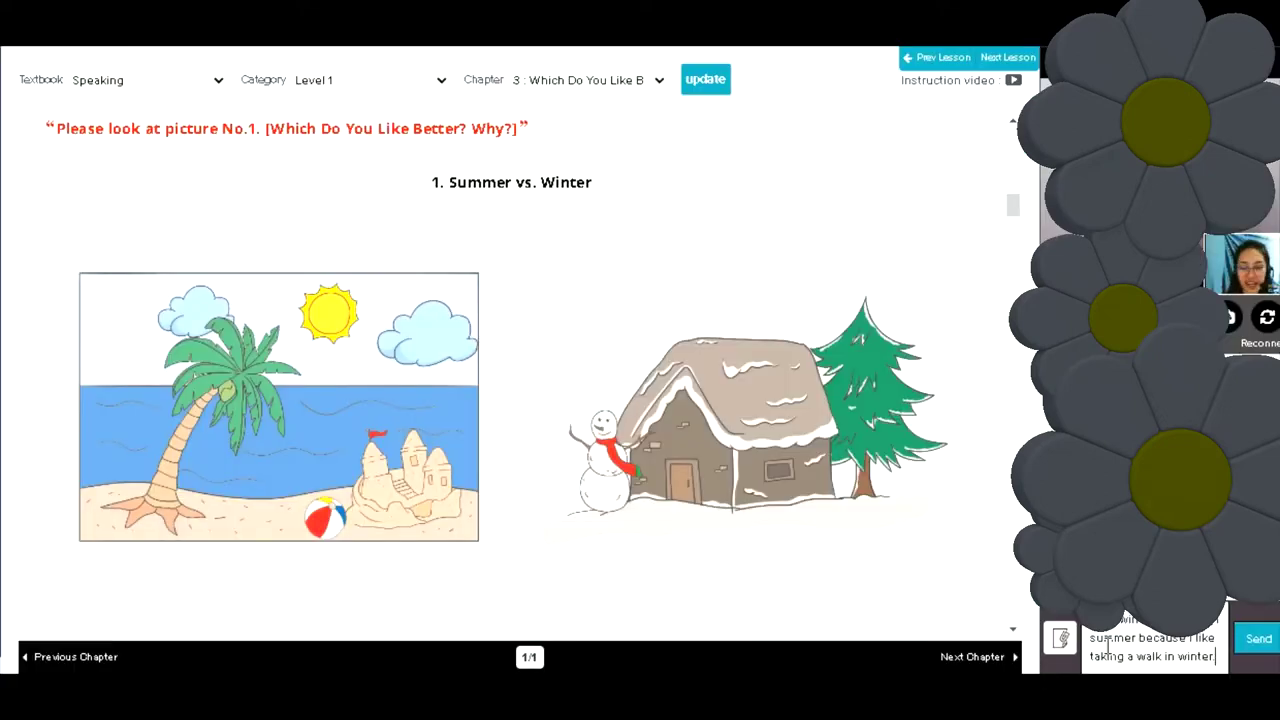
{"action": "key", "text": "Return"}
Advance the lesson to picture No. 2, Cars vs. Trains, and switch to the QuillBot grammar checker.
{"action": "scroll", "coordinate": [688, 390], "scroll_direction": "down", "scroll_amount": 1}
{"action": "scroll", "coordinate": [688, 390], "scroll_direction": "down", "scroll_amount": 3}
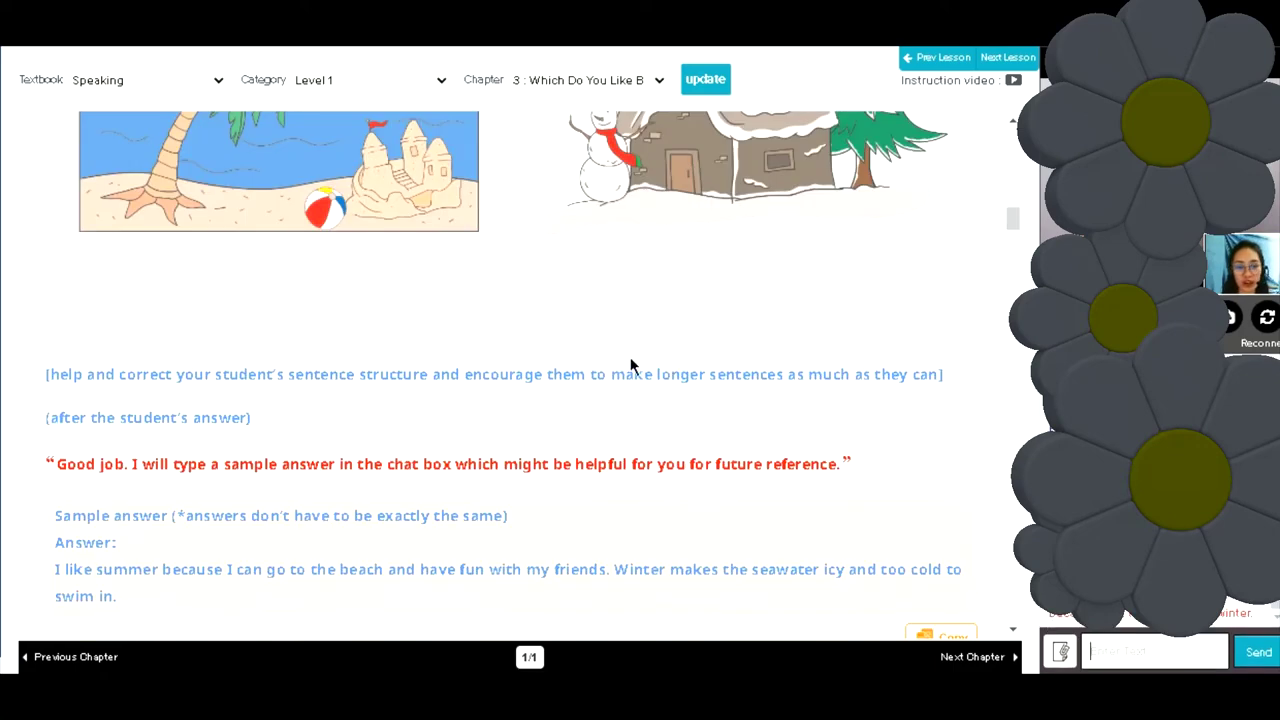
{"action": "scroll", "coordinate": [540, 420], "scroll_direction": "down", "scroll_amount": 1}
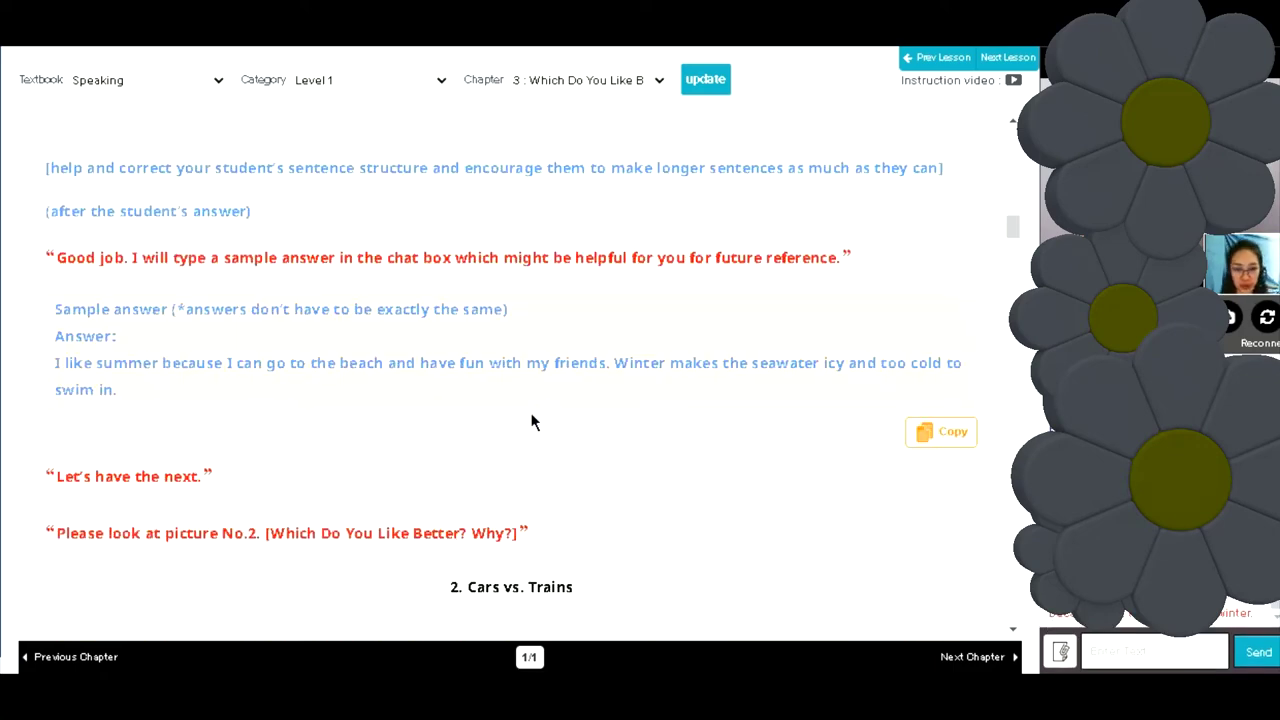
{"action": "scroll", "coordinate": [380, 423], "scroll_direction": "down", "scroll_amount": 1}
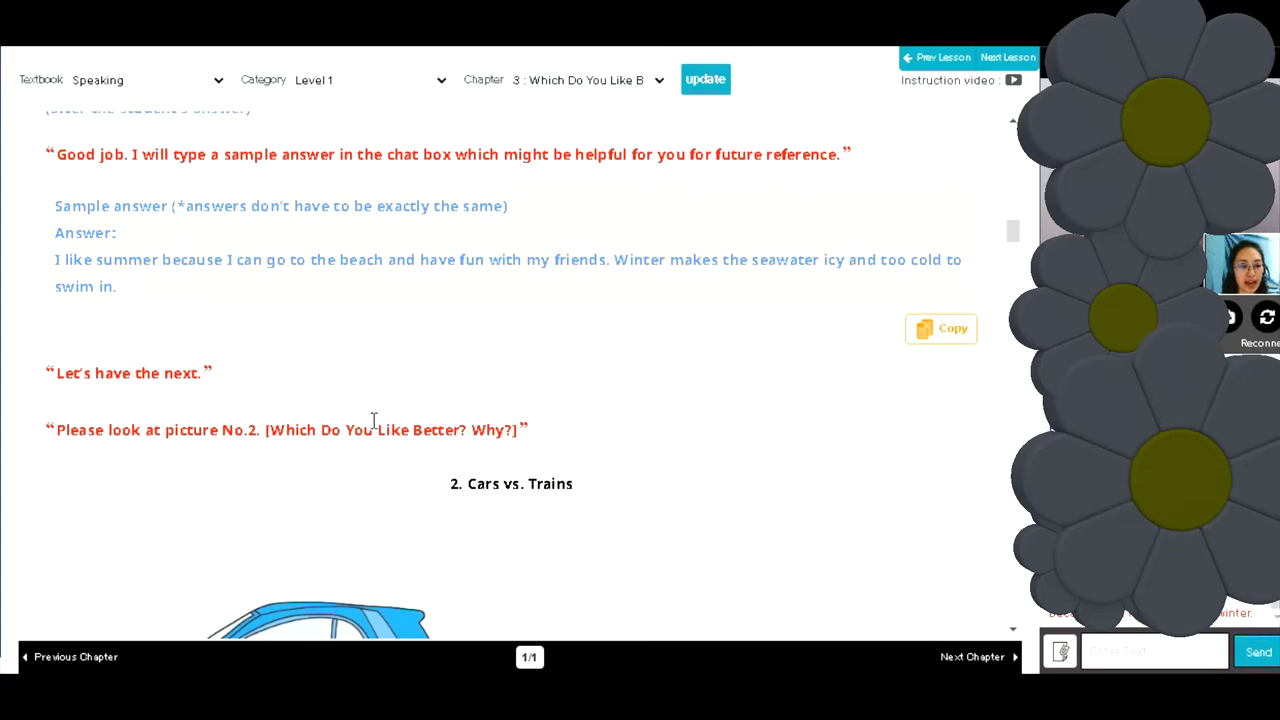
{"action": "scroll", "coordinate": [374, 421], "scroll_direction": "down", "scroll_amount": 1}
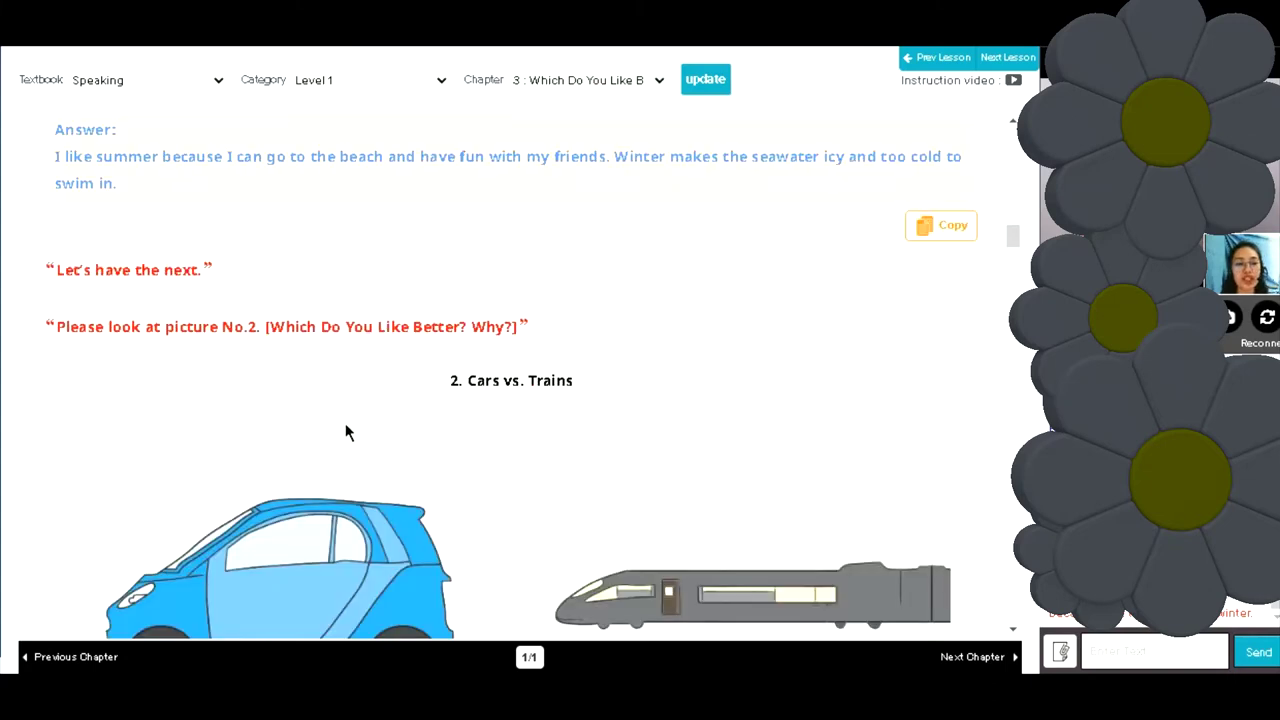
{"action": "scroll", "coordinate": [326, 450], "scroll_direction": "down", "scroll_amount": 1}
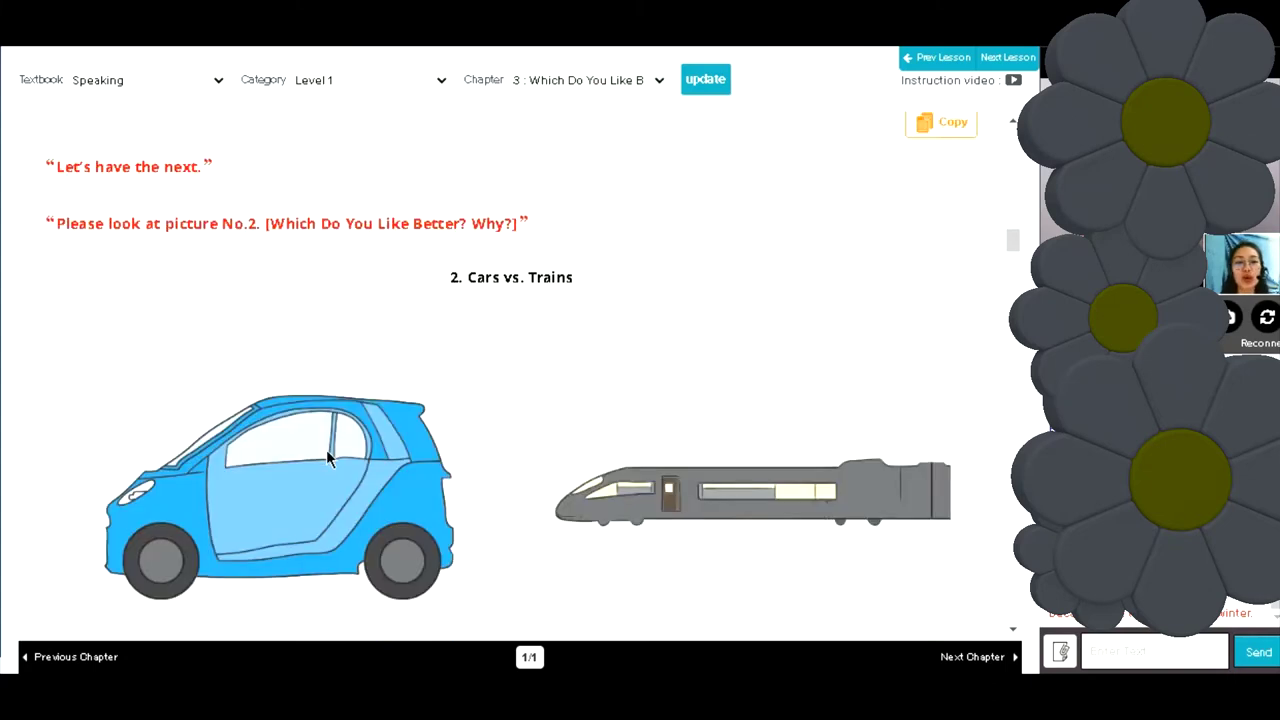
{"action": "scroll", "coordinate": [447, 374], "scroll_direction": "down", "scroll_amount": 1}
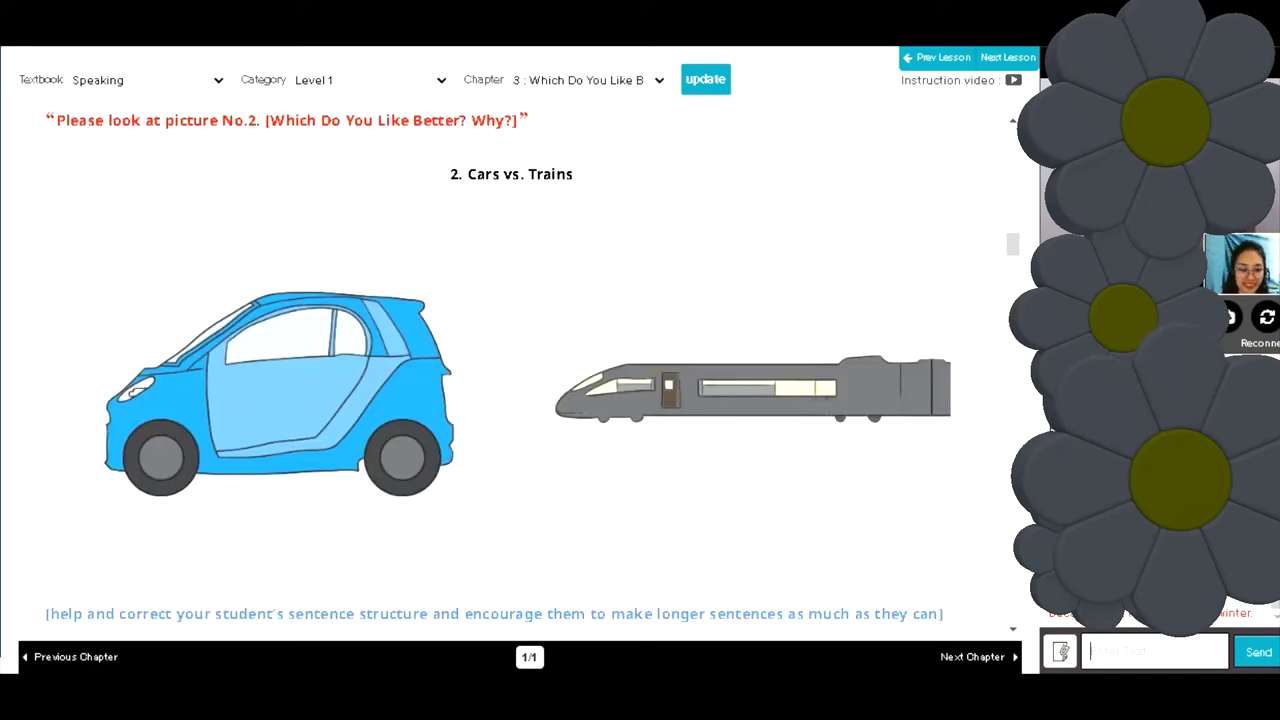
{"action": "mouse_move", "coordinate": [80, 698]}
{"action": "left_click", "coordinate": [80, 600]}
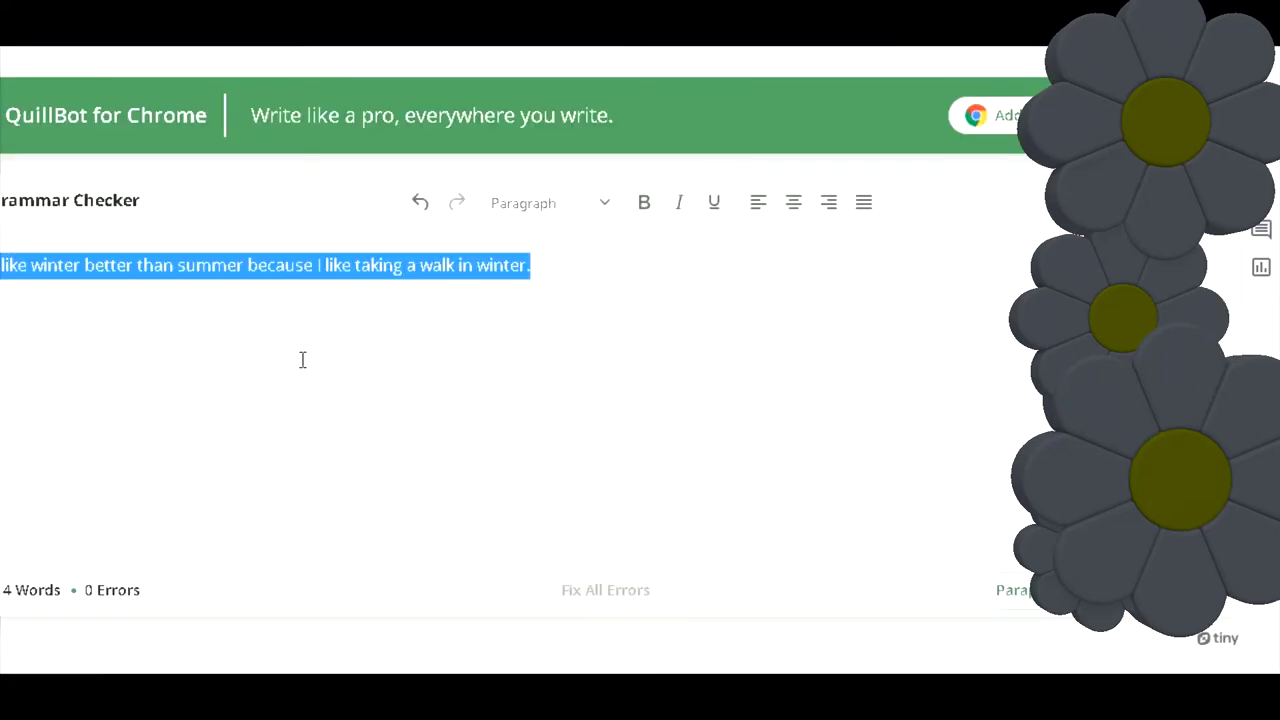
Replace the checker's text with "I like trains better than cars. Because japanese trains are comfortable and I can arrive on my destination on time".
{"action": "type", "text": "I like tra"}
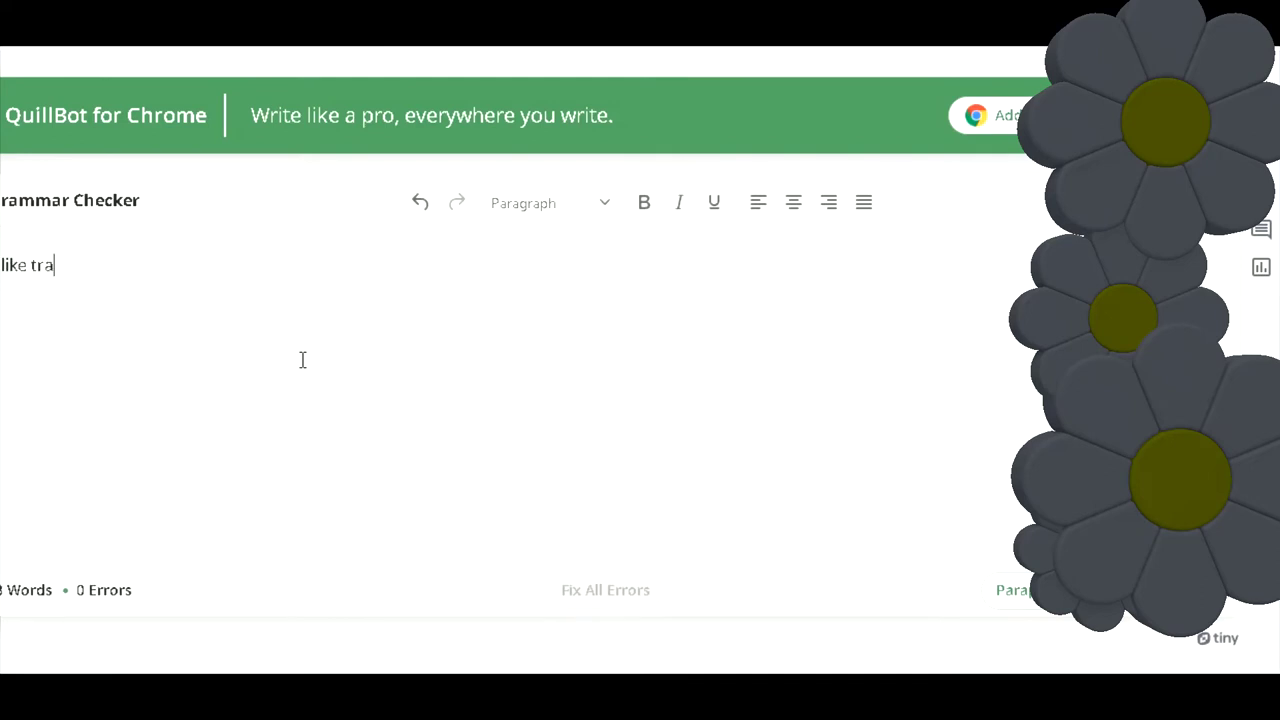
{"action": "type", "text": "ins better than ca"}
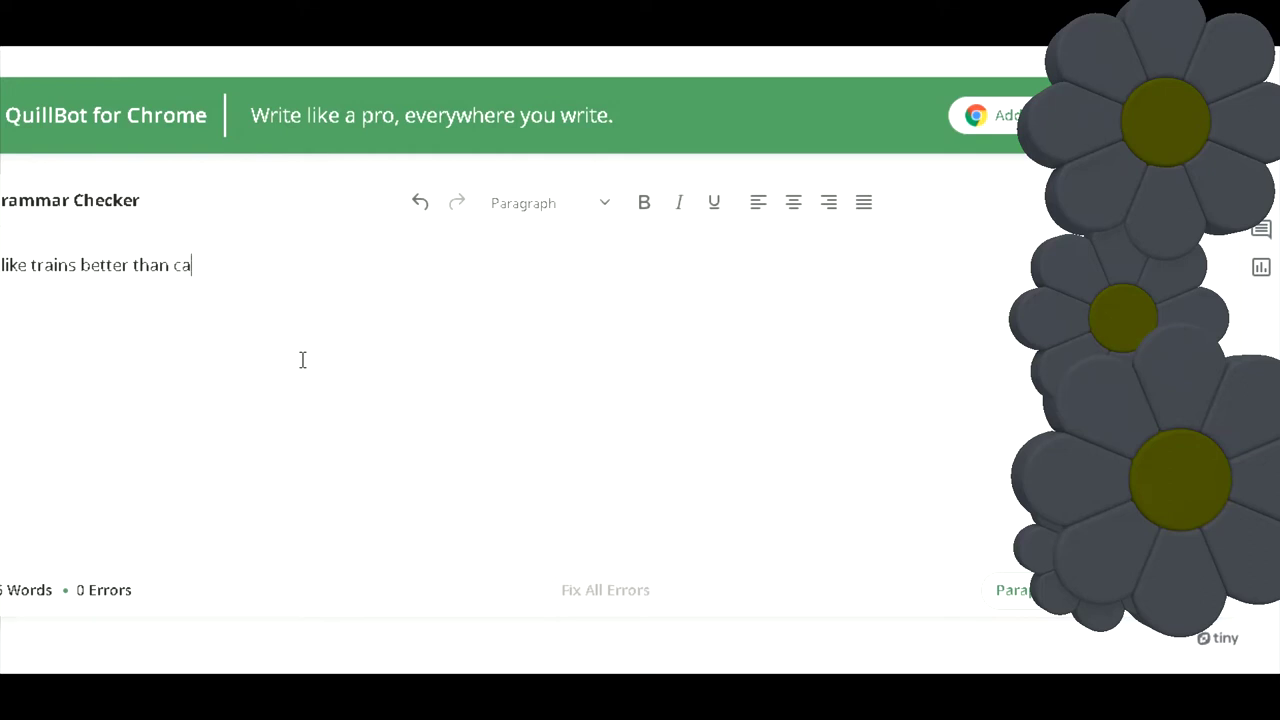
{"action": "type", "text": "rs."}
{"action": "type", "text": "Because japanese "}
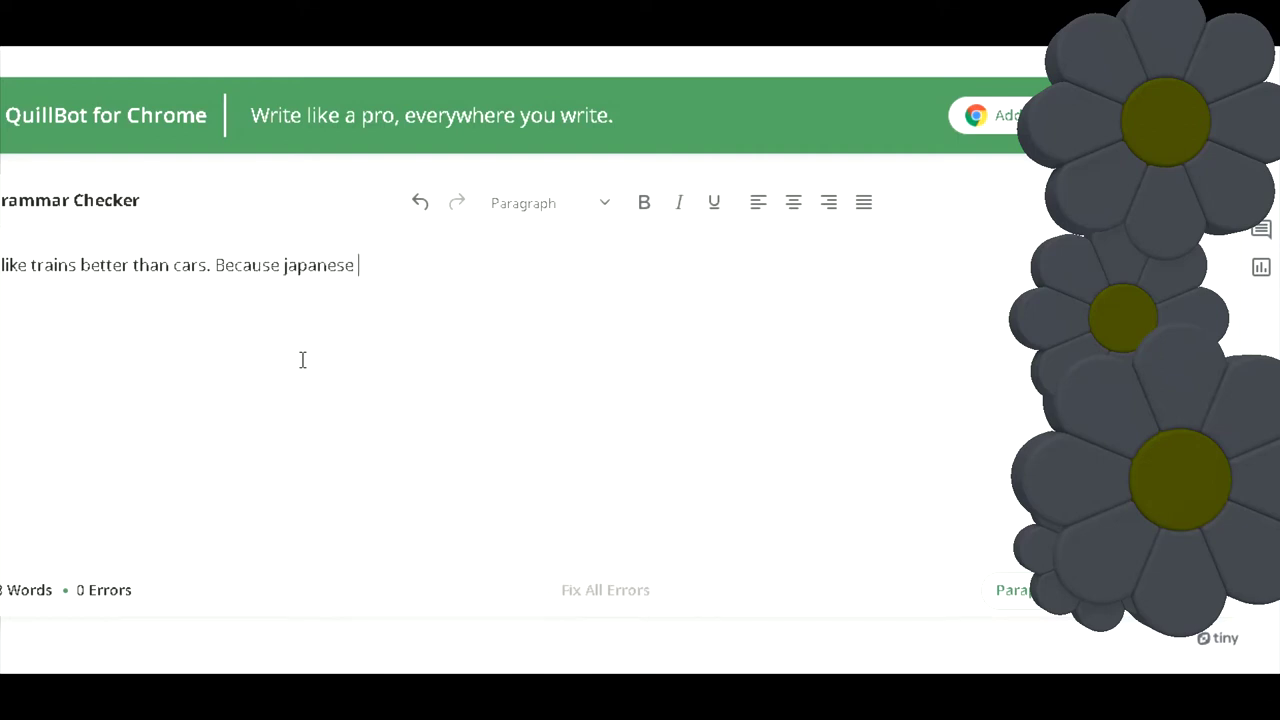
{"action": "type", "text": "trains a"}
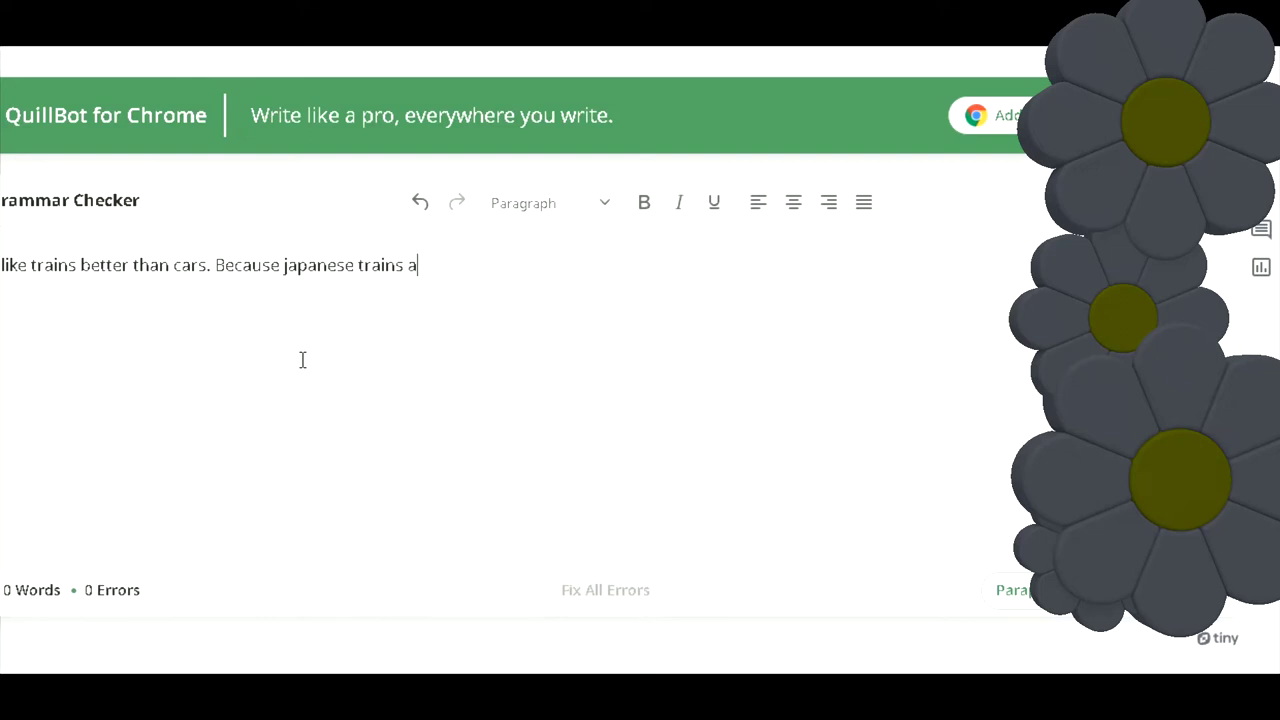
{"action": "type", "text": "re comfortab"}
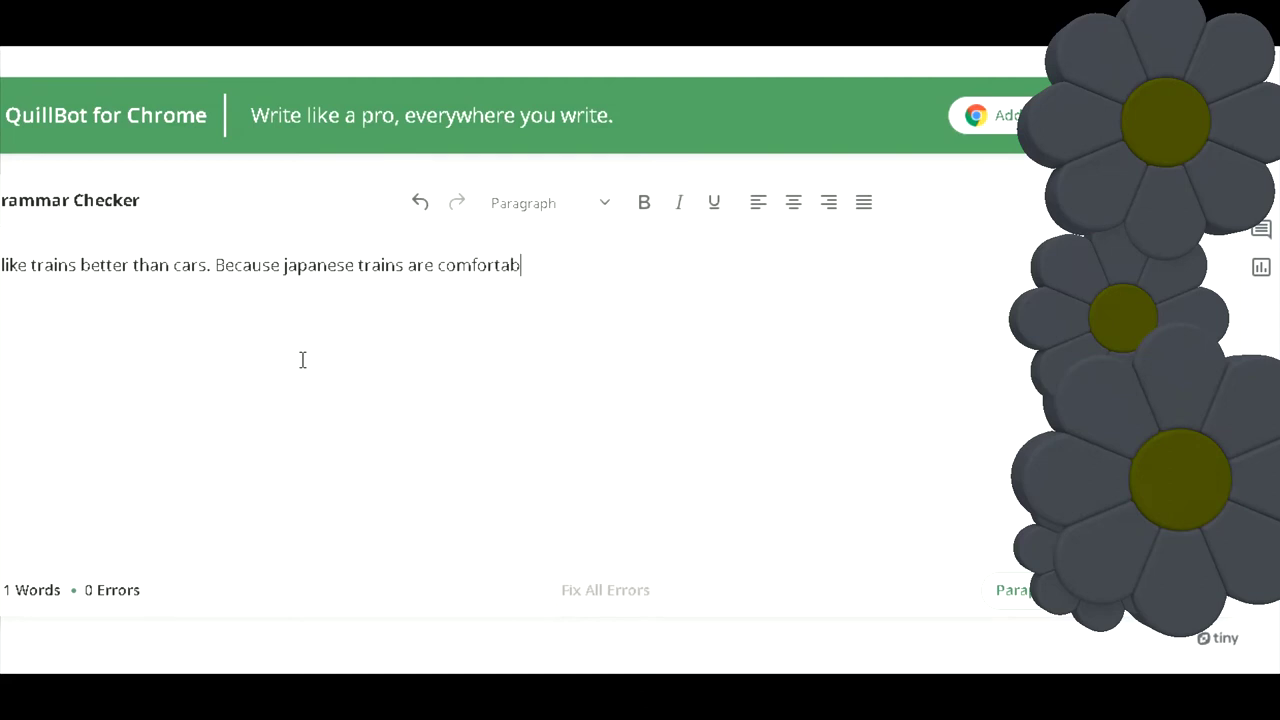
{"action": "type", "text": "le and I can arrive on my"}
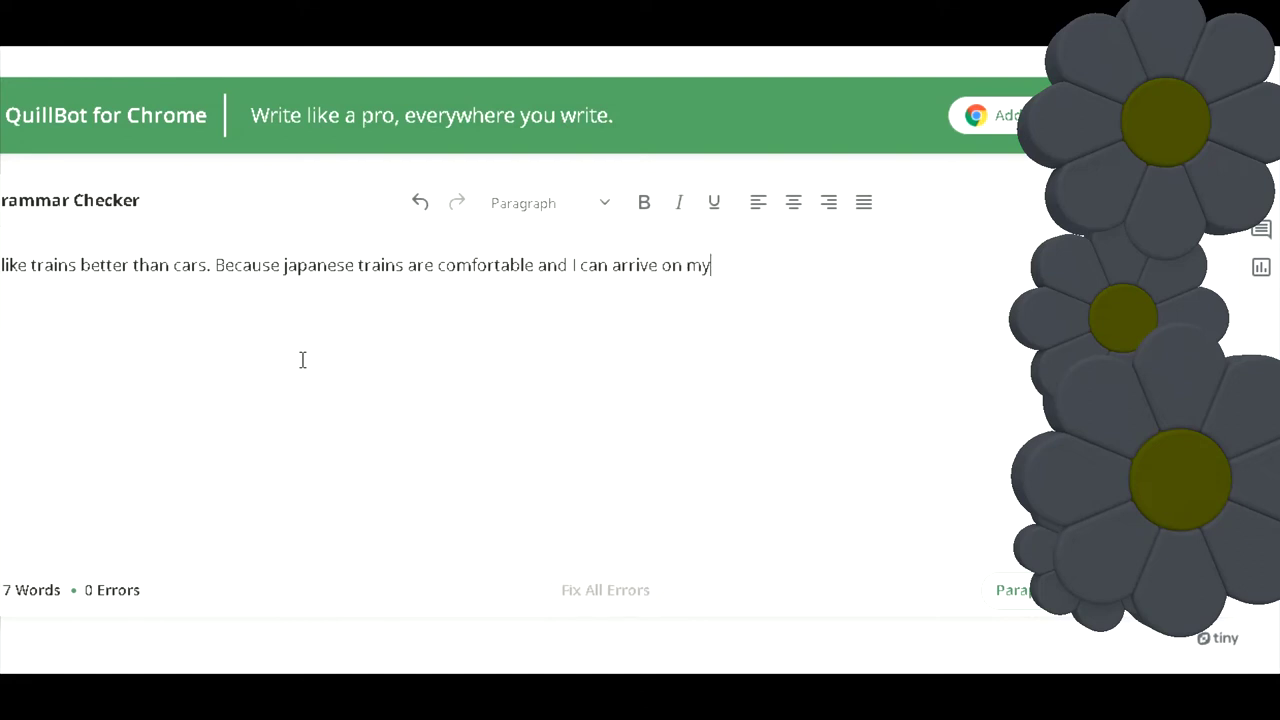
{"action": "type", "text": " destination"}
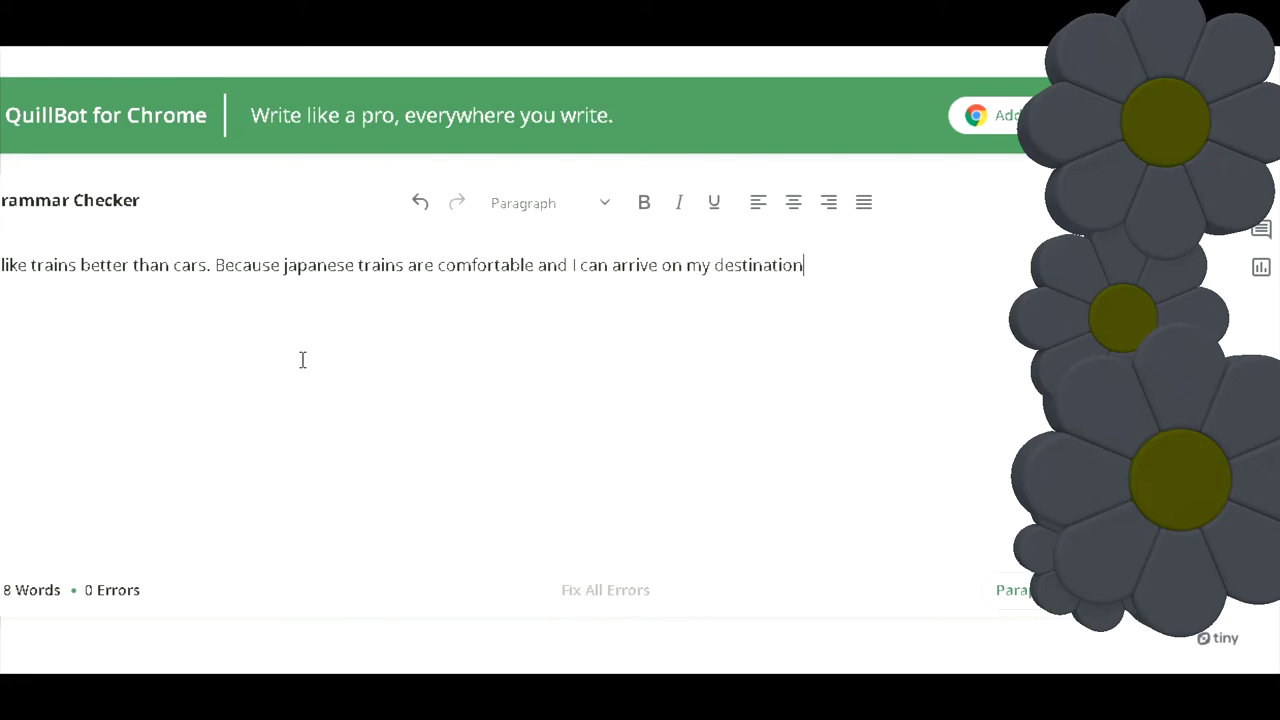
{"action": "type", "text": " on time"}
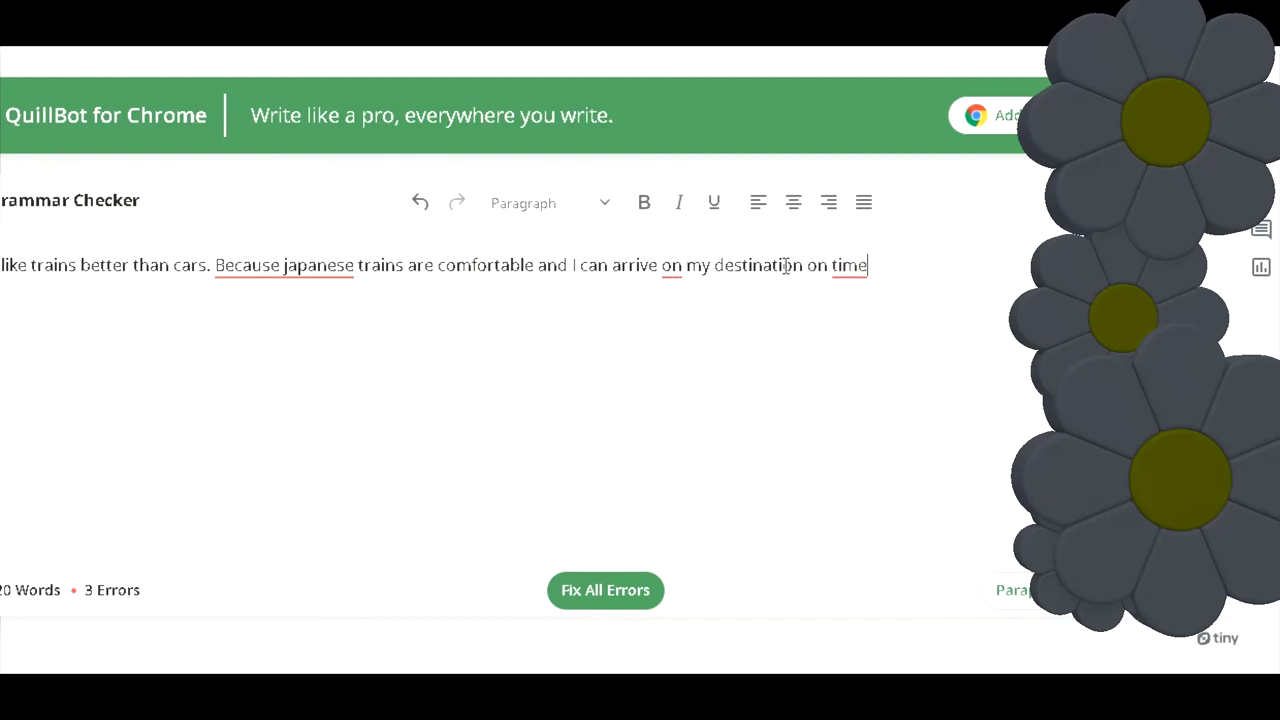
Insert "a short" before the final word "time" and end the sentence with a period.
{"action": "left_click", "coordinate": [829, 265]}
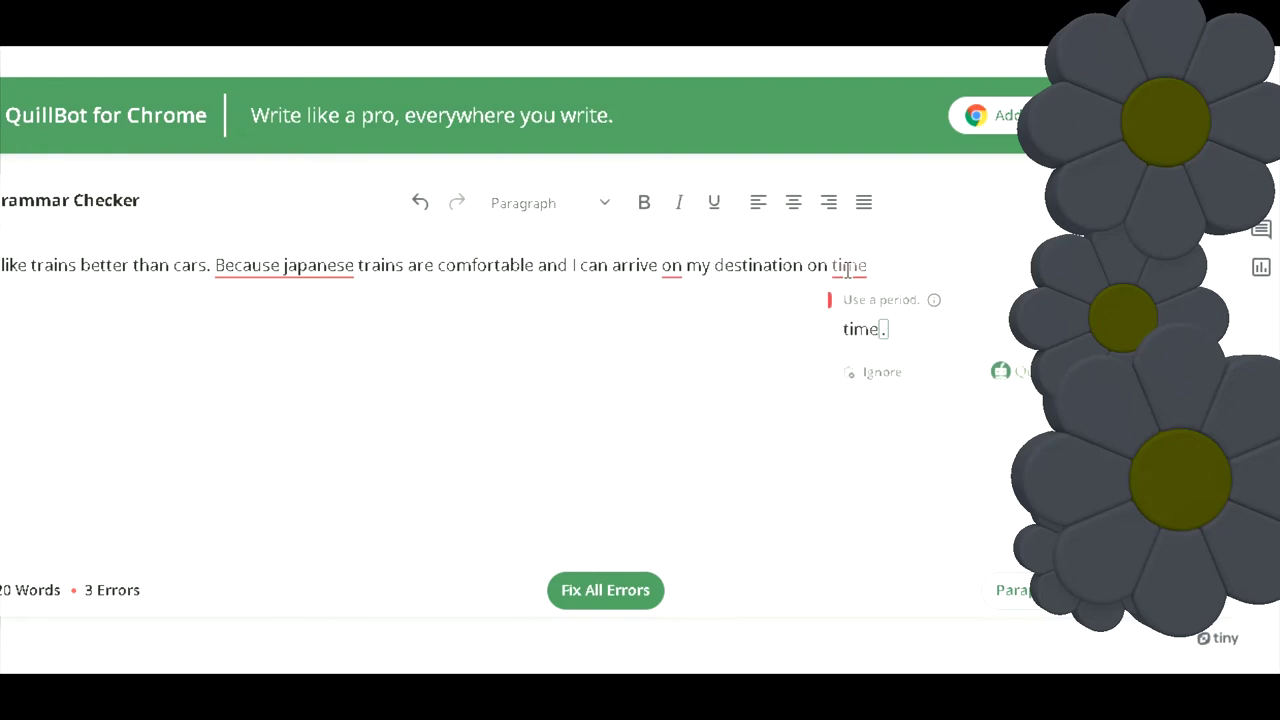
{"action": "type", "text": "a sh"}
{"action": "type", "text": "ort."}
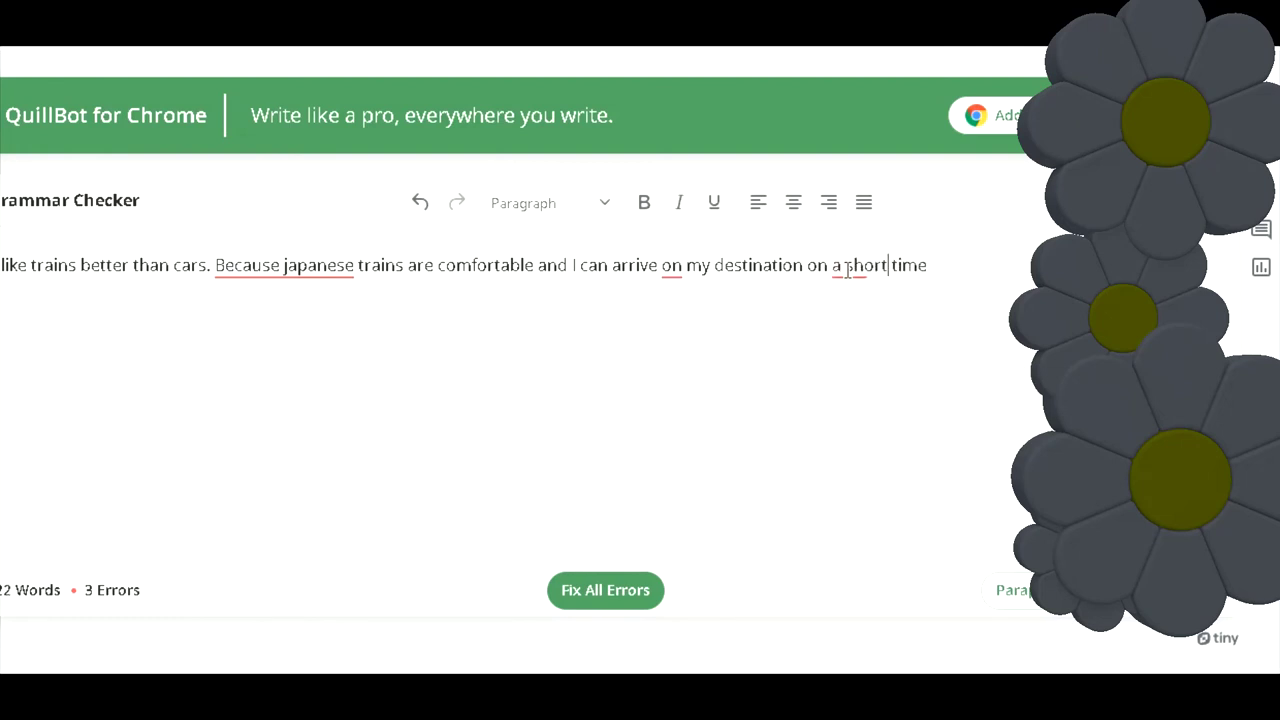
{"action": "key", "text": "BackSpace"}
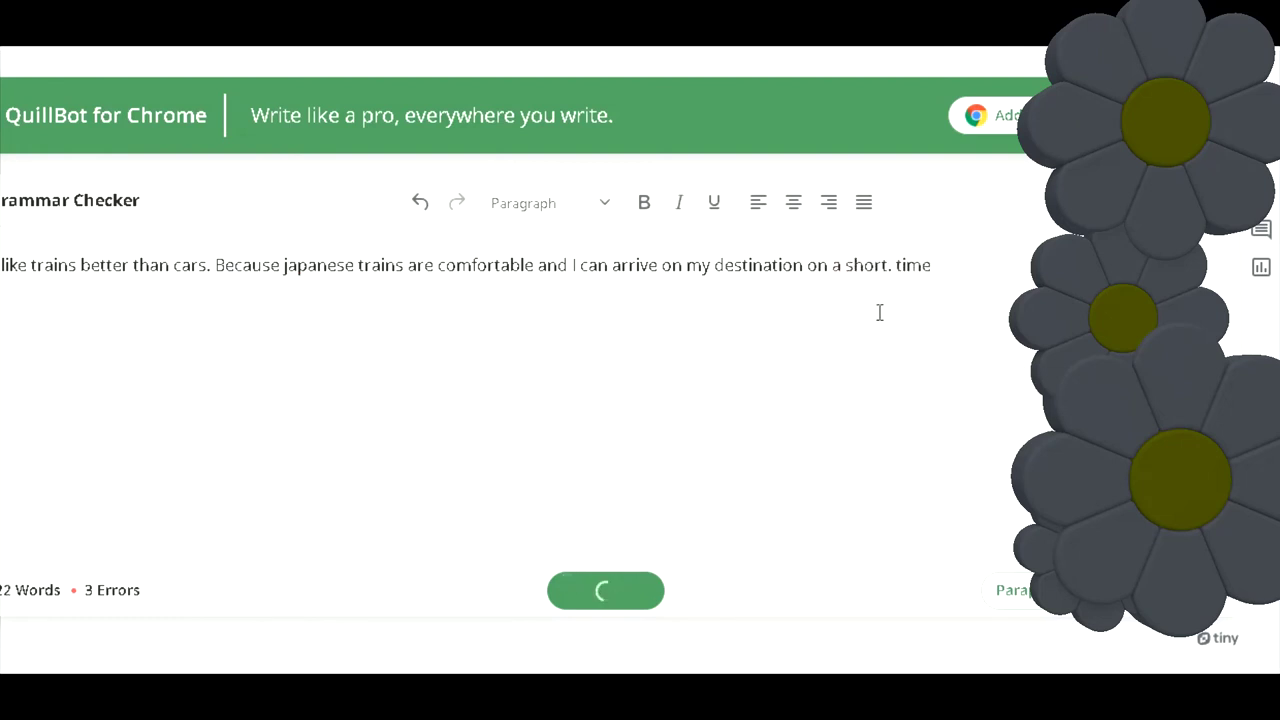
{"action": "left_click", "coordinate": [943, 265]}
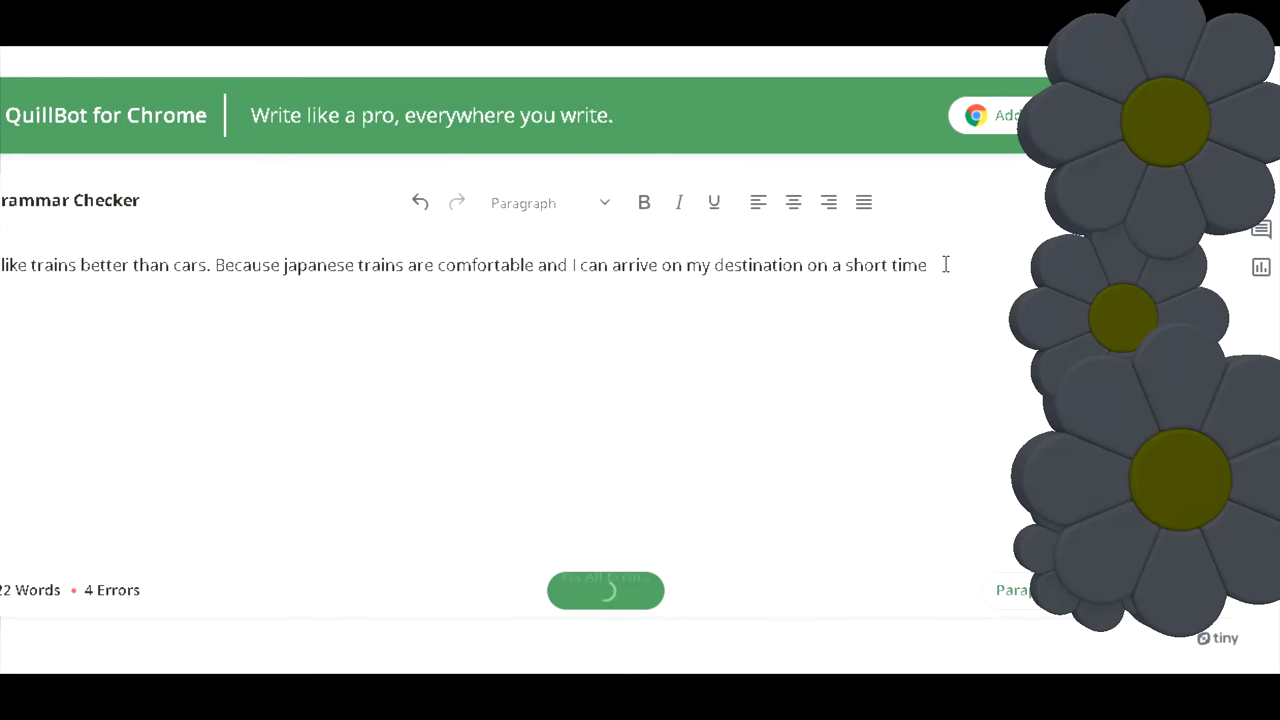
{"action": "type", "text": "."}
Add another sentence that begins with "I can also enjoy" and ends with "the window.".
{"action": "type", "text": "I ca"}
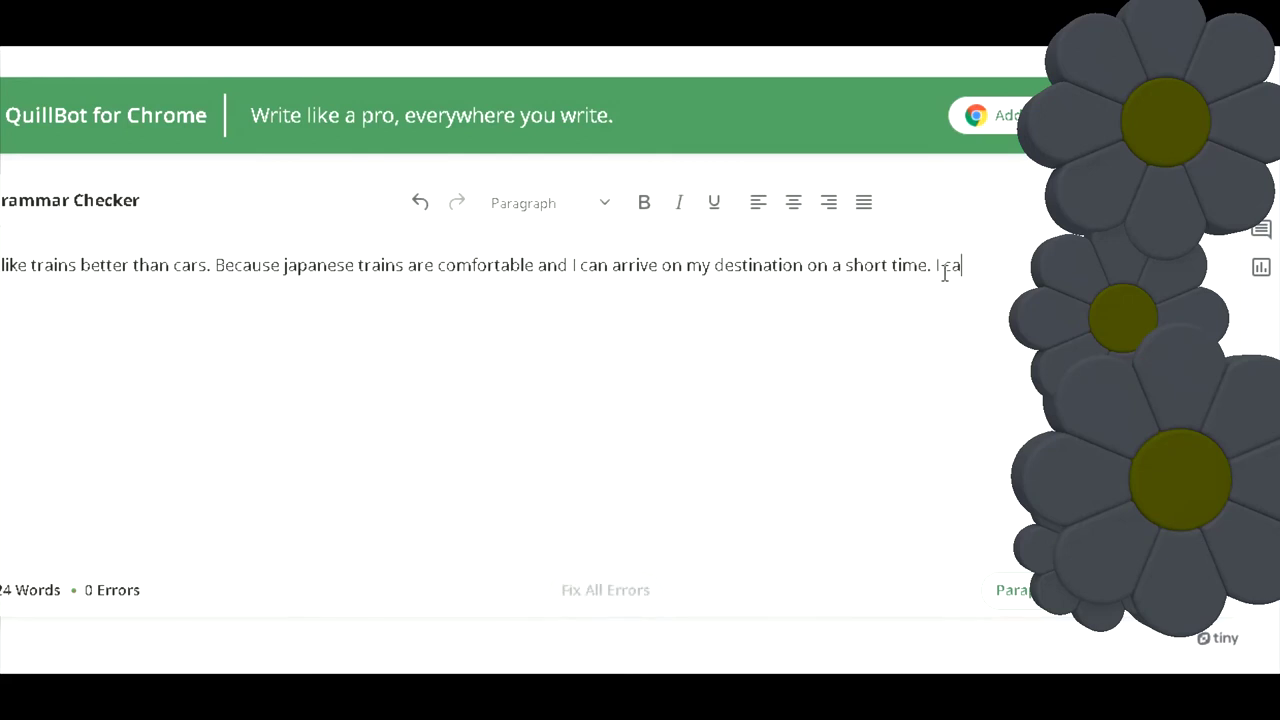
{"action": "type", "text": "n also en"}
{"action": "type", "text": "joy t"}
{"action": "type", "text": "he"}
{"action": "type", "text": "the w"}
{"action": "type", "text": "indow."}
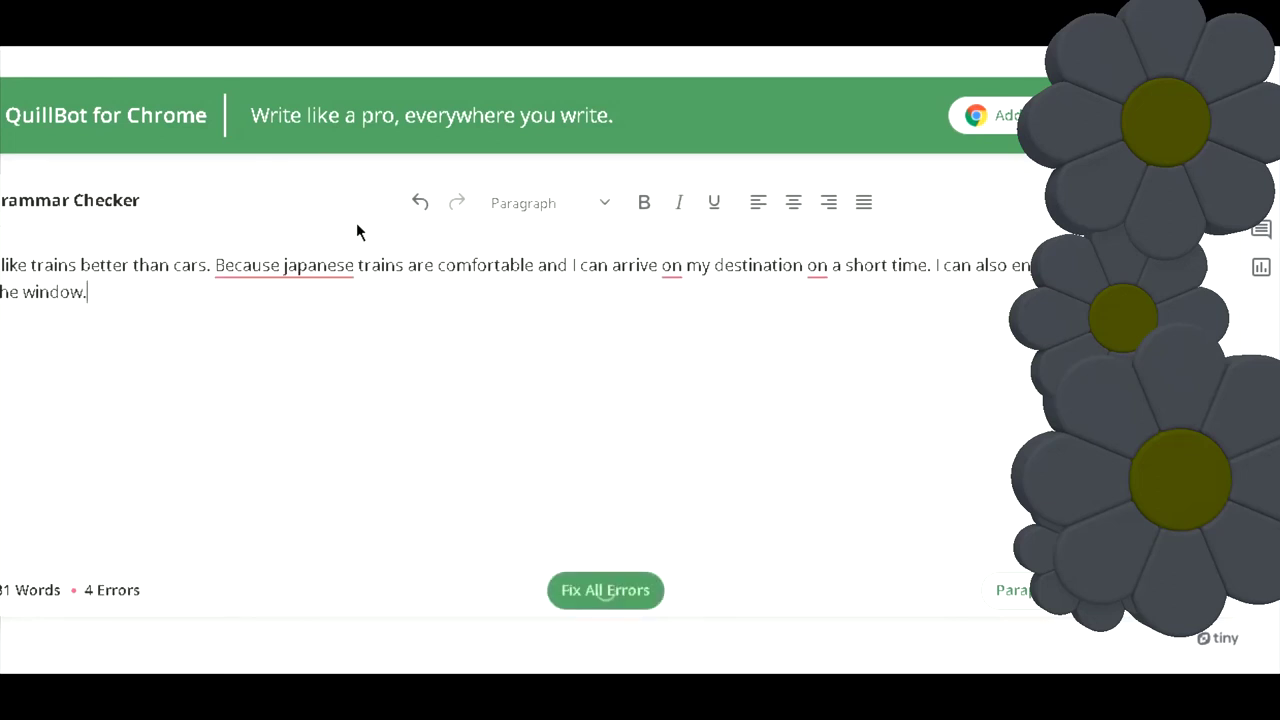
Accept the suggested corrections, including "in" a short time, "at" my destination and "because Japanese", and remove the period after "cars".
{"action": "left_click", "coordinate": [1001, 325]}
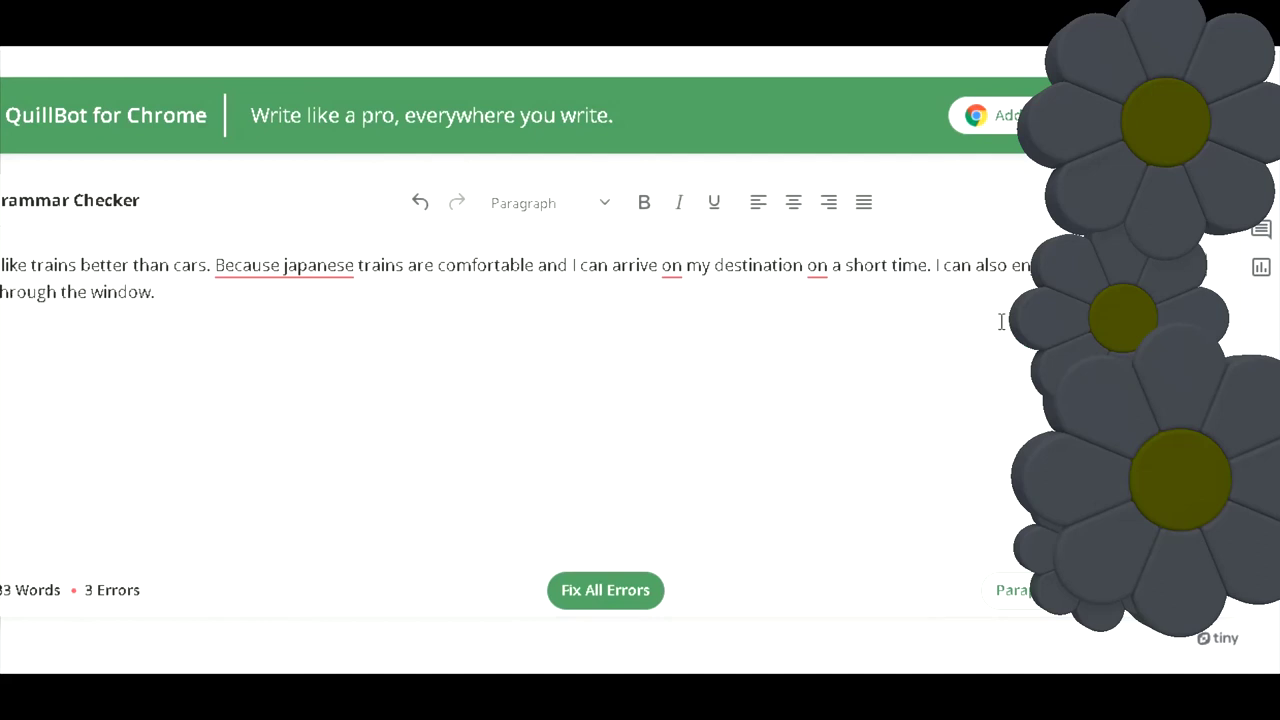
{"action": "mouse_move", "coordinate": [817, 270]}
{"action": "left_click", "coordinate": [834, 331]}
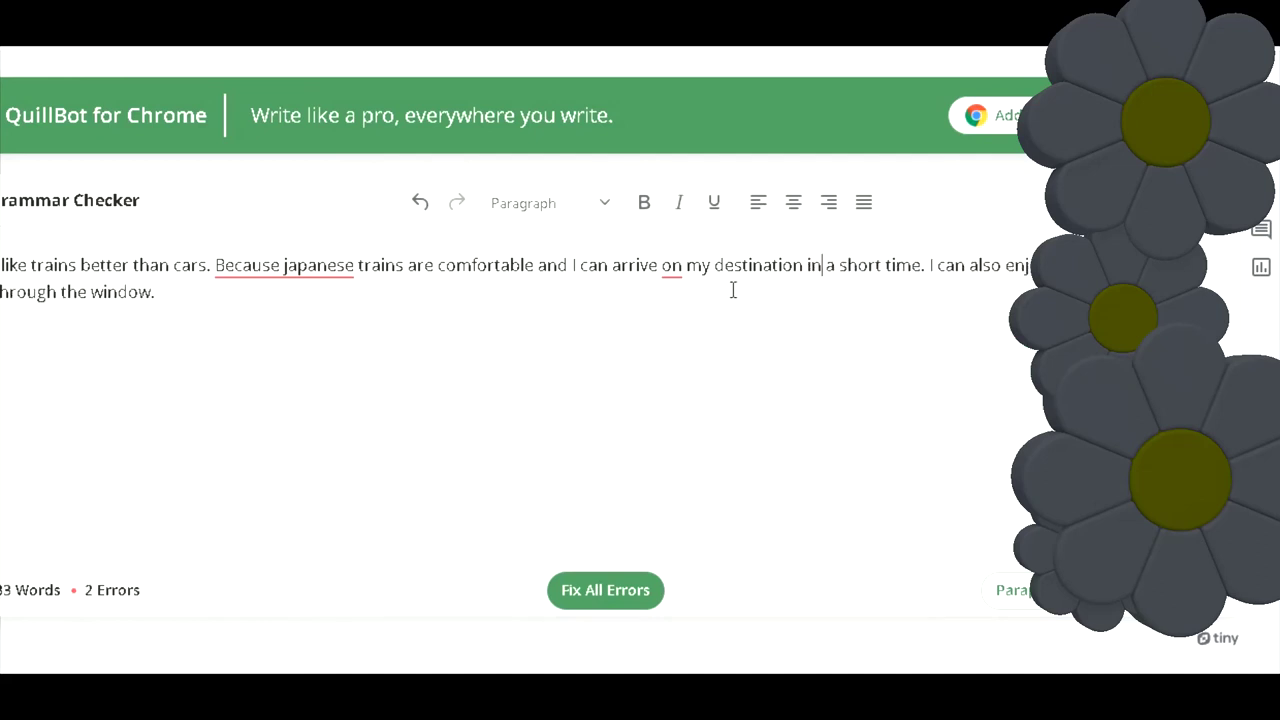
{"action": "mouse_move", "coordinate": [672, 276]}
{"action": "left_click", "coordinate": [686, 332]}
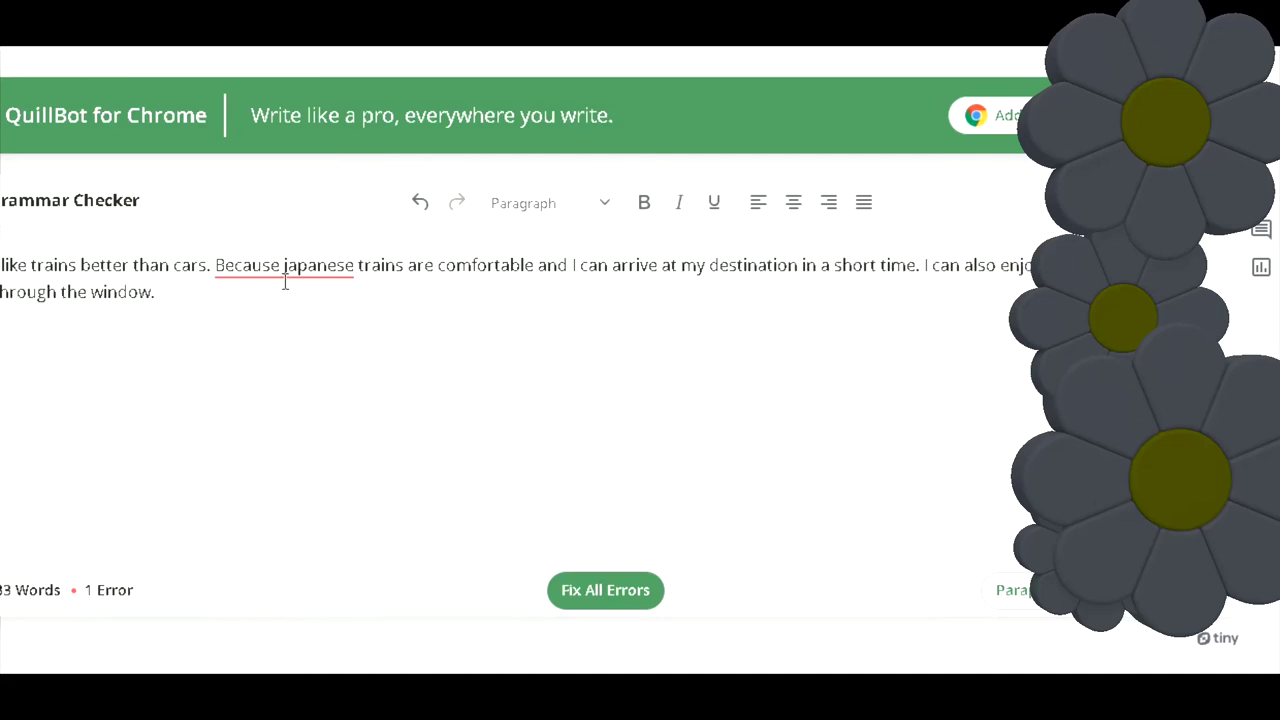
{"action": "mouse_move", "coordinate": [283, 288]}
{"action": "left_click", "coordinate": [300, 333]}
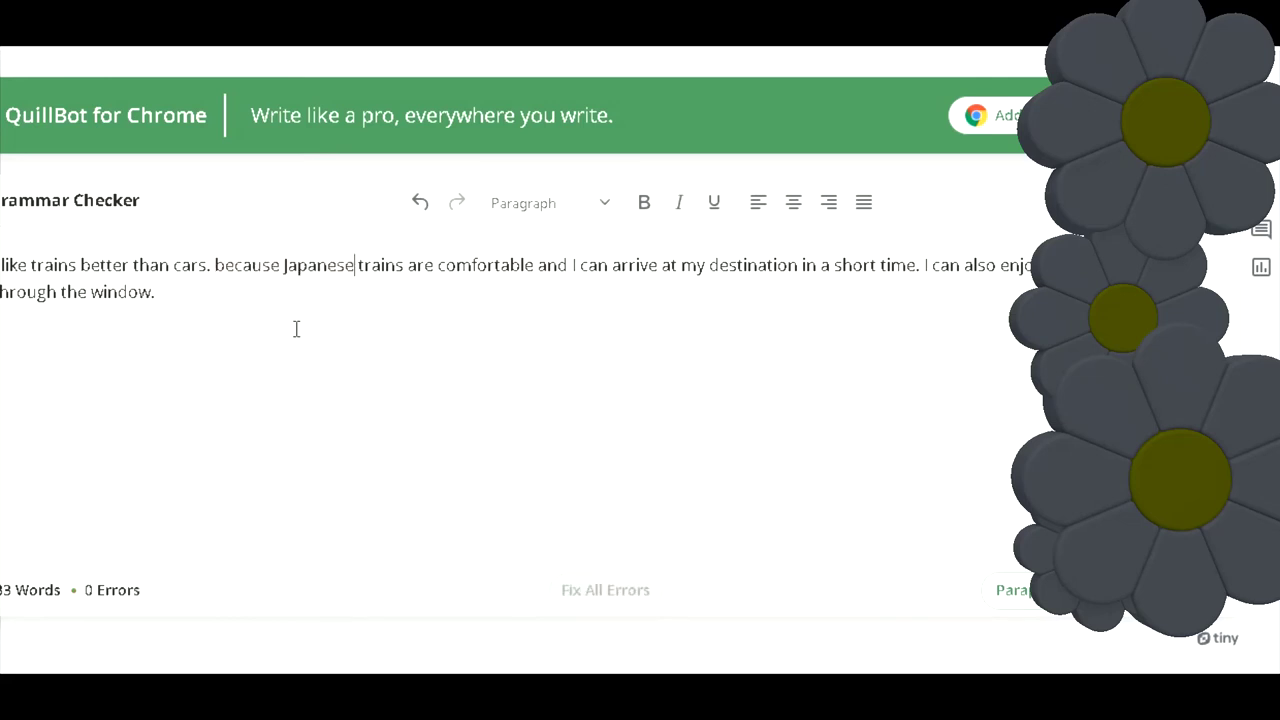
{"action": "left_click", "coordinate": [211, 266]}
{"action": "key", "text": "BackSpace"}
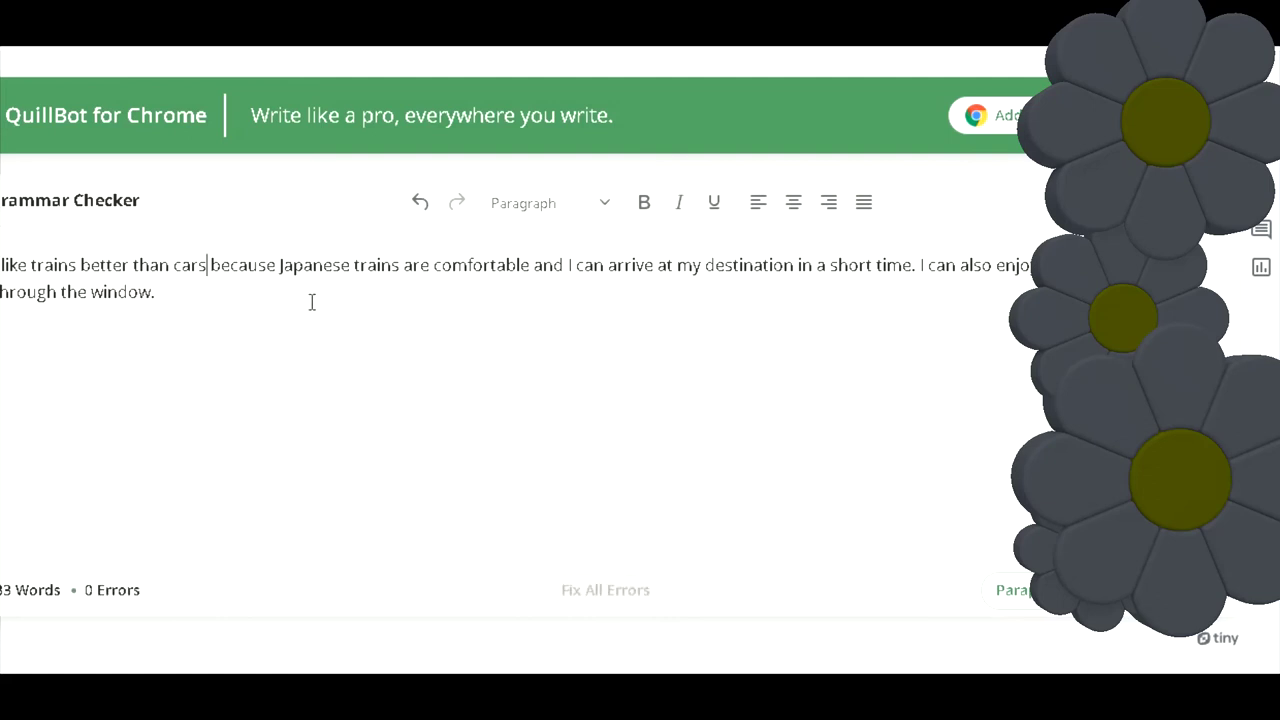
Add the closing sentence "I enjoy the views." at the end of the text.
{"action": "left_click", "coordinate": [230, 294]}
{"action": "type", "text": "I enjoy viewing"}
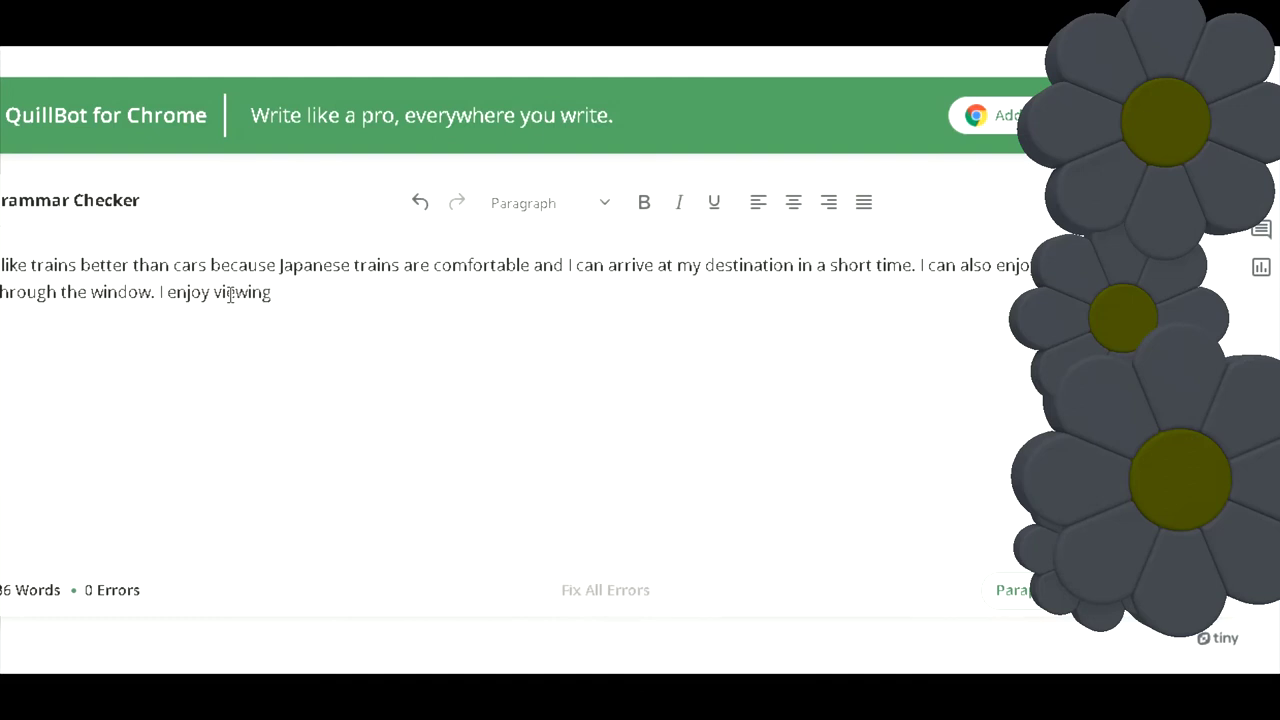
{"action": "key", "text": "BackSpace"}
{"action": "key", "text": "BackSpace"}
{"action": "key", "text": "BackSpace"}
{"action": "key", "text": "BackSpace"}
{"action": "key", "text": "BackSpace"}
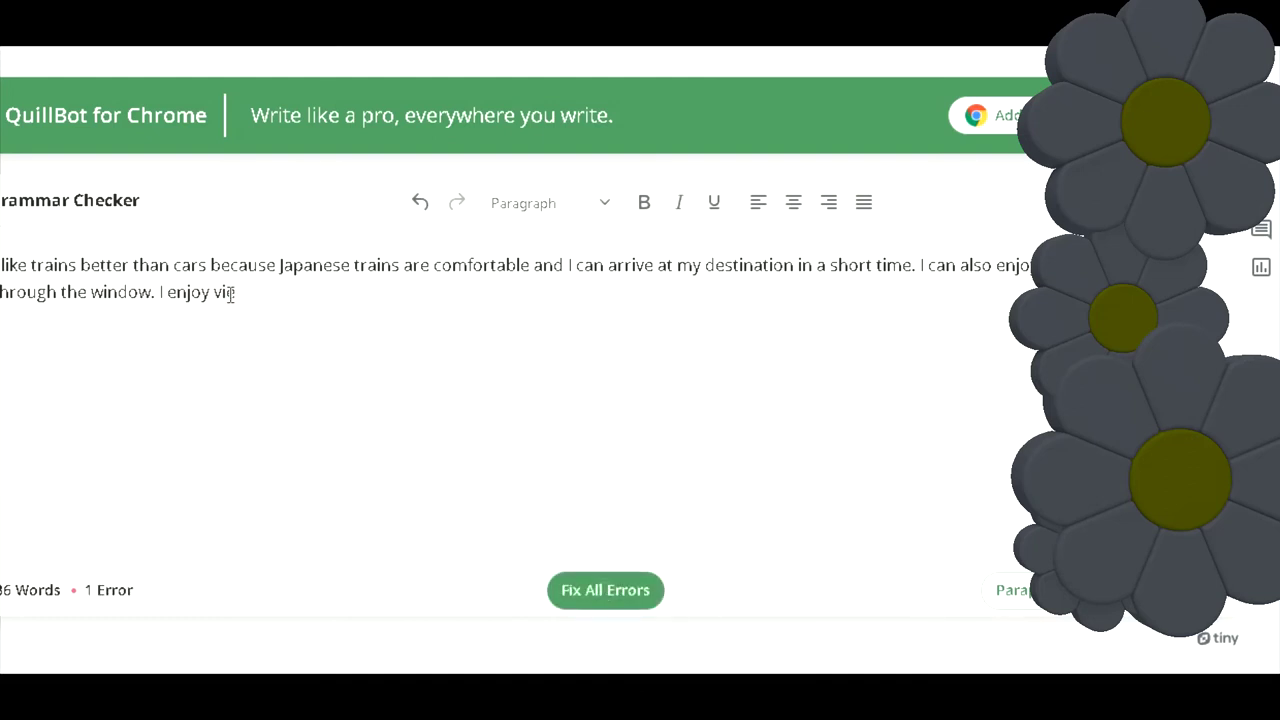
{"action": "key", "text": "BackSpace"}
{"action": "key", "text": "BackSpace"}
{"action": "type", "text": "the"}
{"action": "type", "text": " vie"}
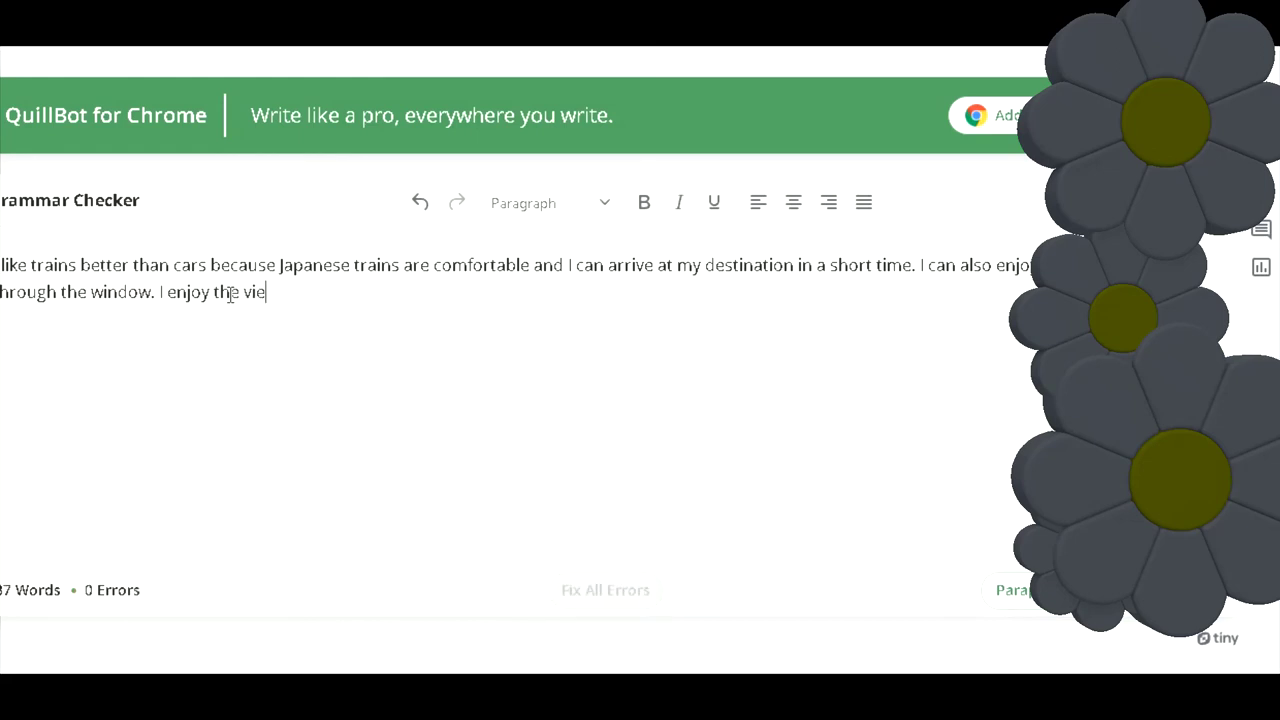
{"action": "type", "text": "ws."}
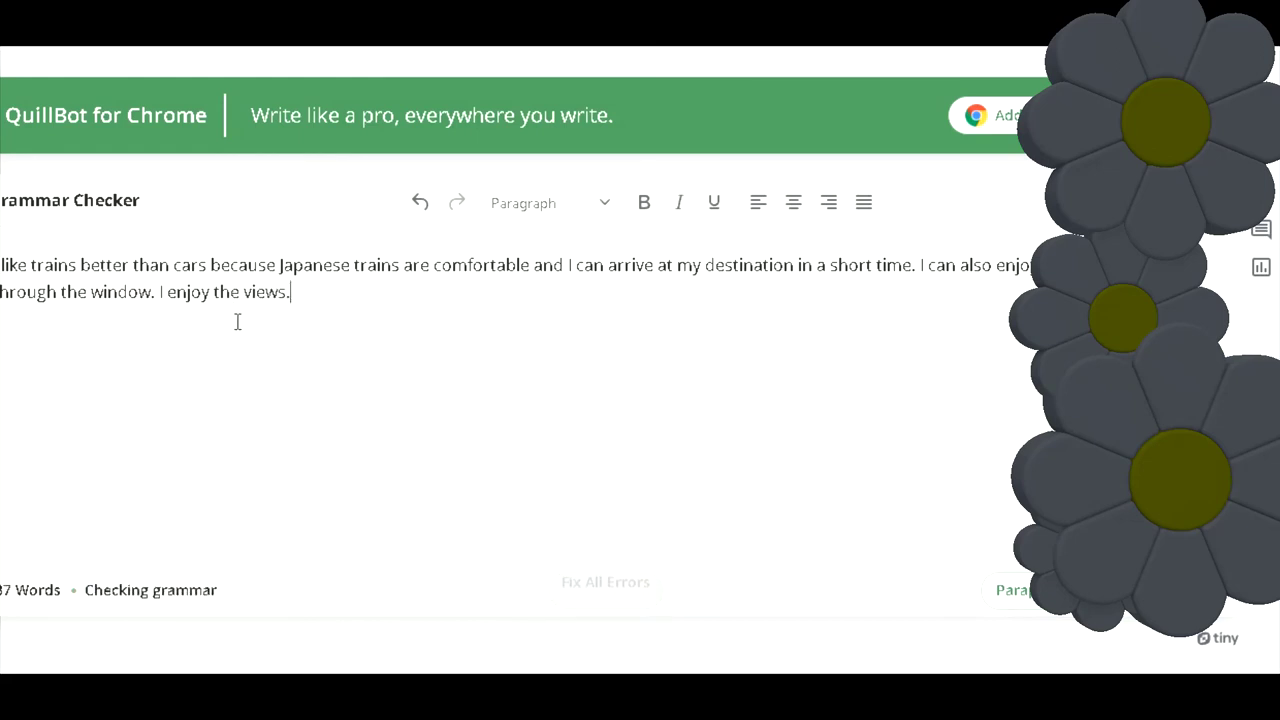
Transfer the whole corrected trains answer to the lesson page's chat and send it.
{"action": "key", "text": "ctrl+a"}
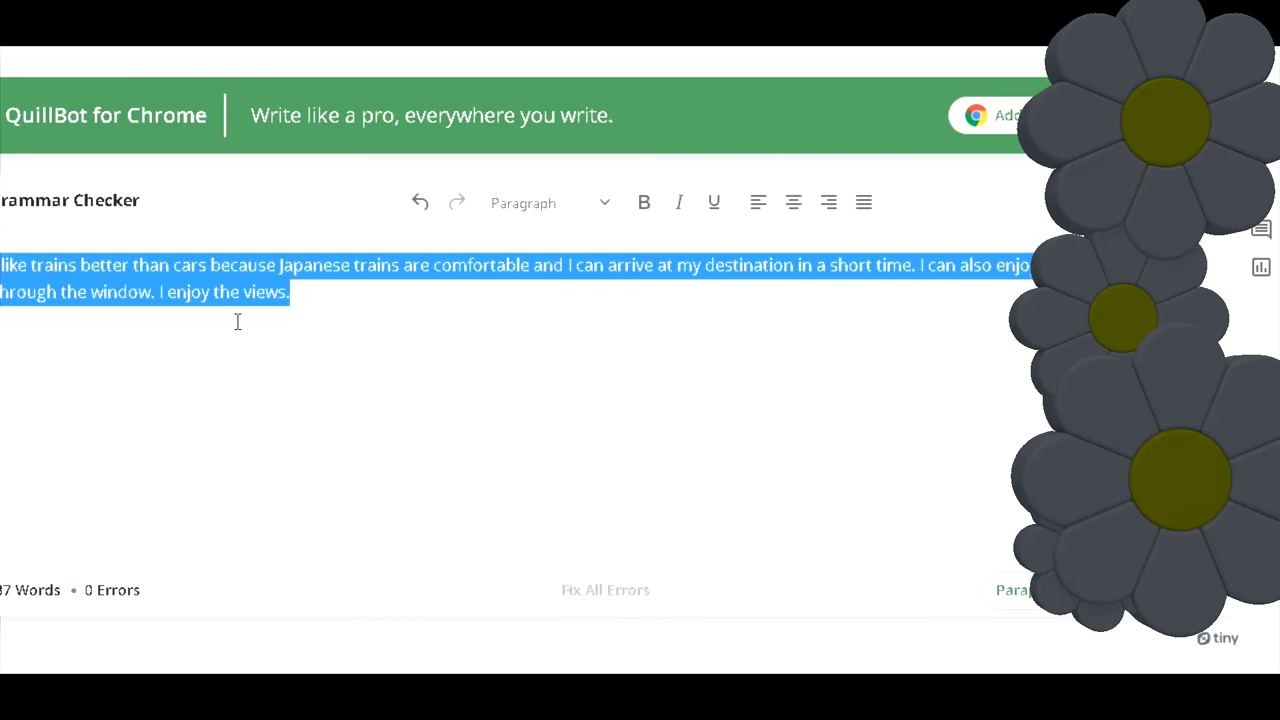
{"action": "key", "text": "BackSpace"}
{"action": "left_click", "coordinate": [55, 600]}
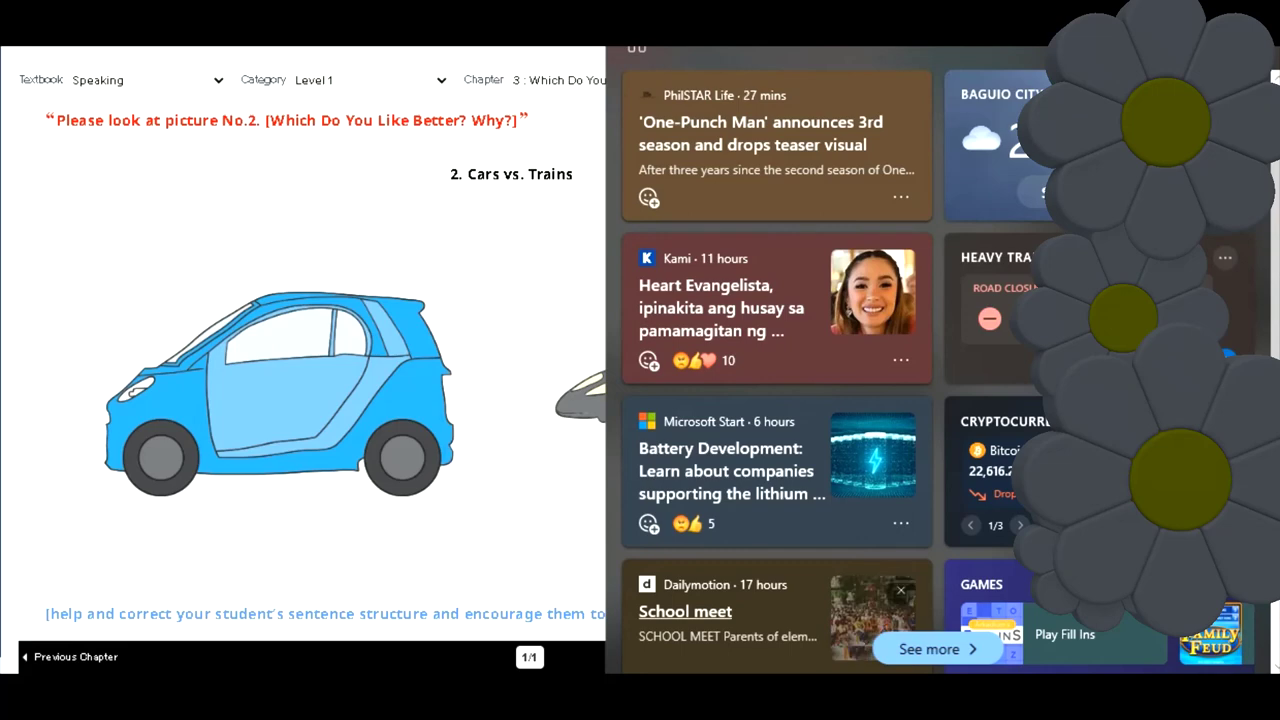
{"action": "left_click", "coordinate": [474, 536]}
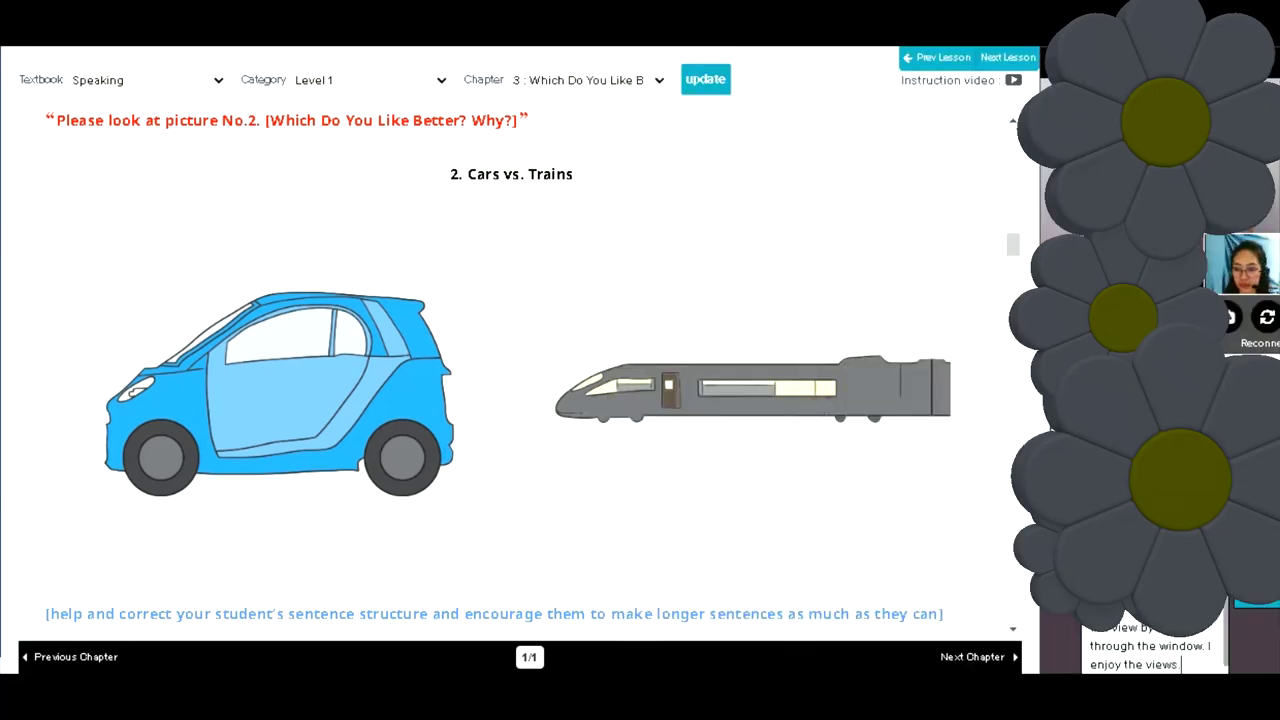
{"action": "key", "text": "Return"}
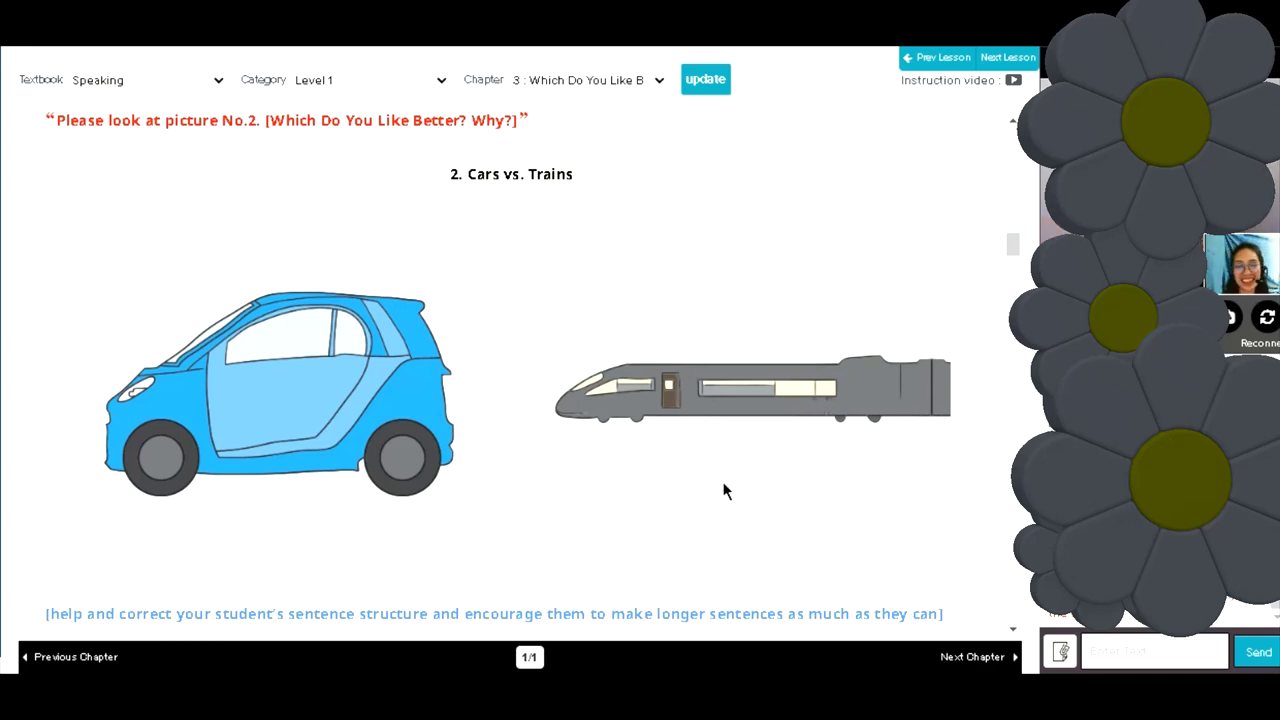
Advance the lesson past the Cars vs. Trains sample answer towards picture No. 3, Dogs vs. Cats.
{"action": "scroll", "coordinate": [688, 486], "scroll_direction": "down", "scroll_amount": 2}
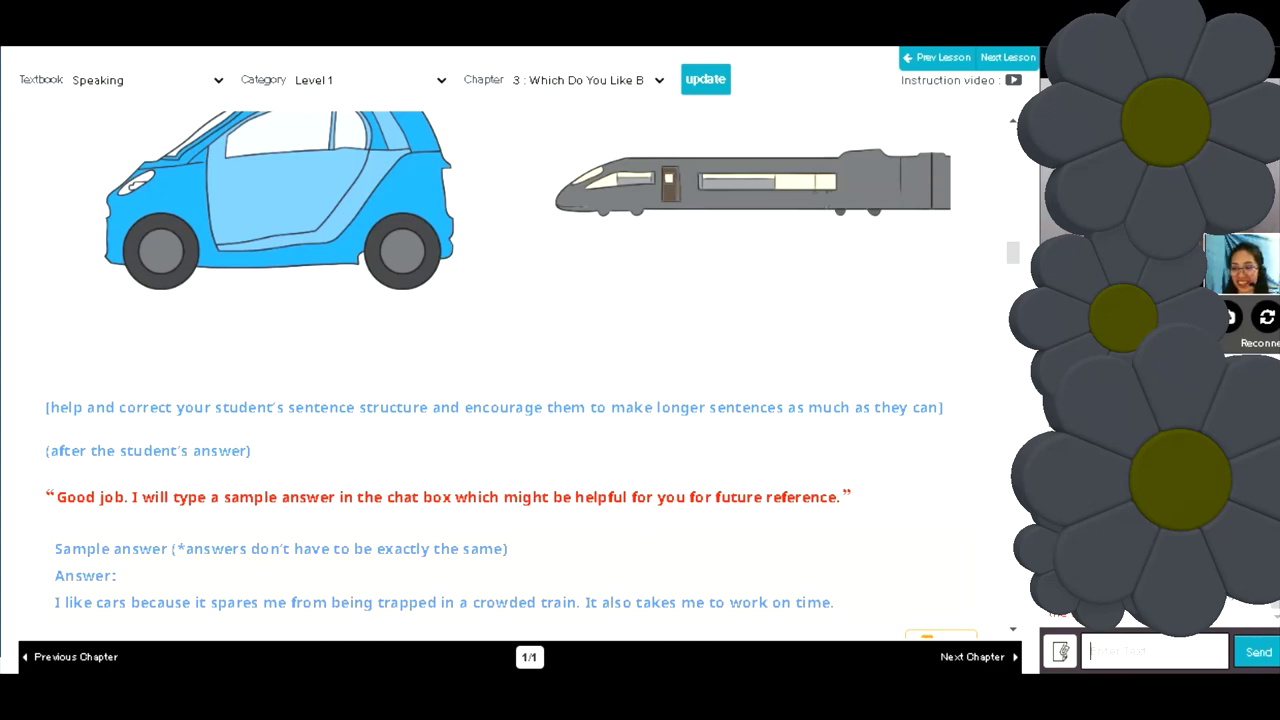
{"action": "scroll", "coordinate": [599, 436], "scroll_direction": "down", "scroll_amount": 1}
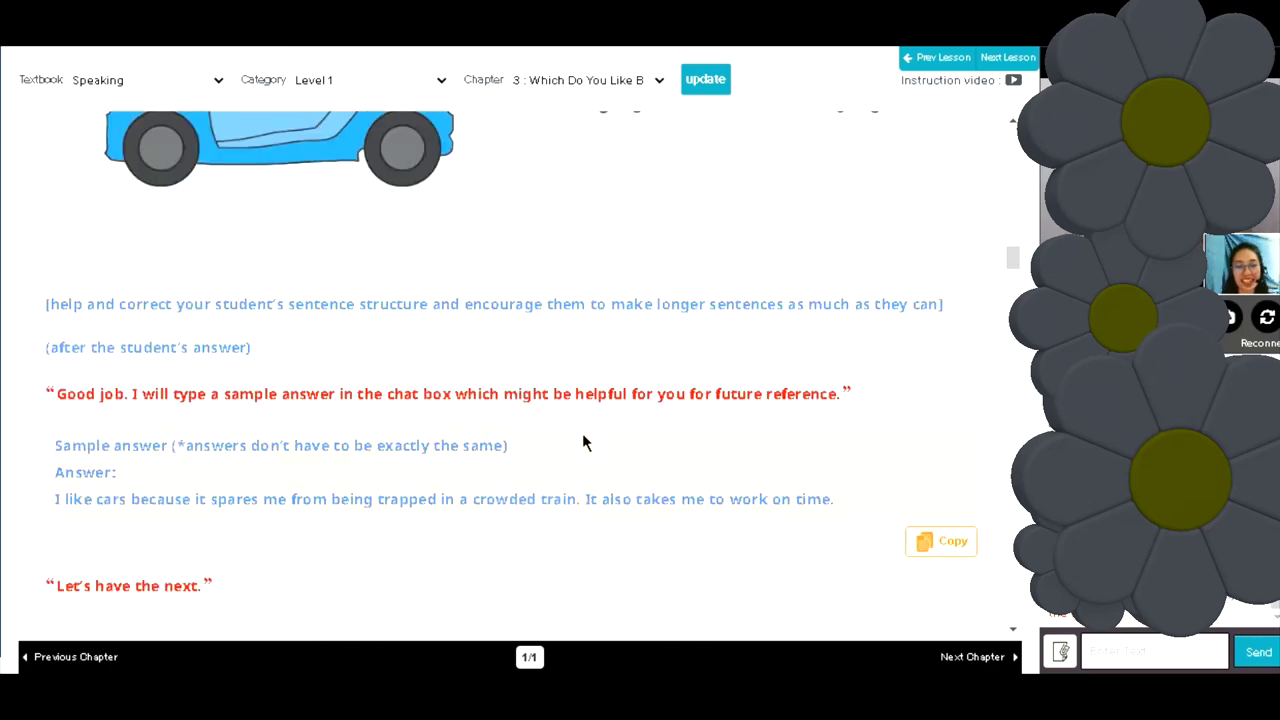
{"action": "scroll", "coordinate": [320, 445], "scroll_direction": "down", "scroll_amount": 4}
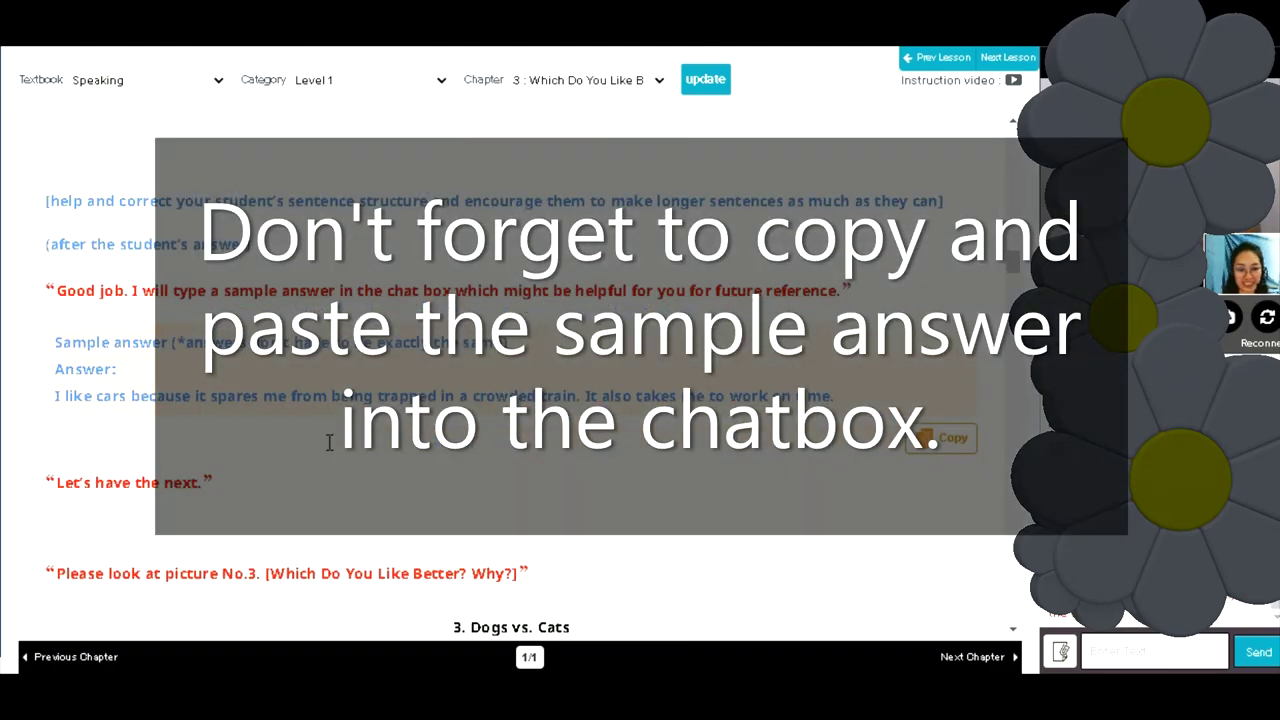